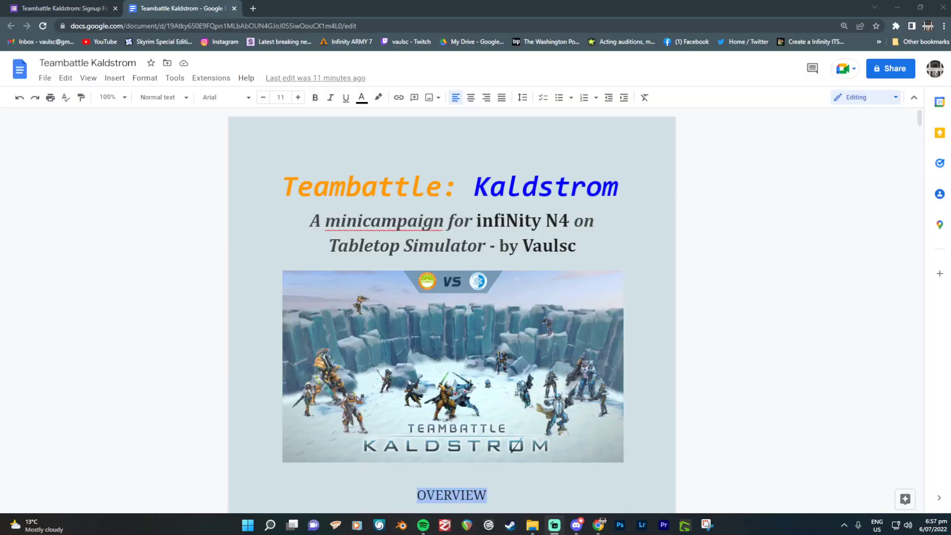
Step: Skim the campaign document's overview, switch to the Teambattle Kaldstrom signup form and review its questions
scroll(198, 359, down, 12)
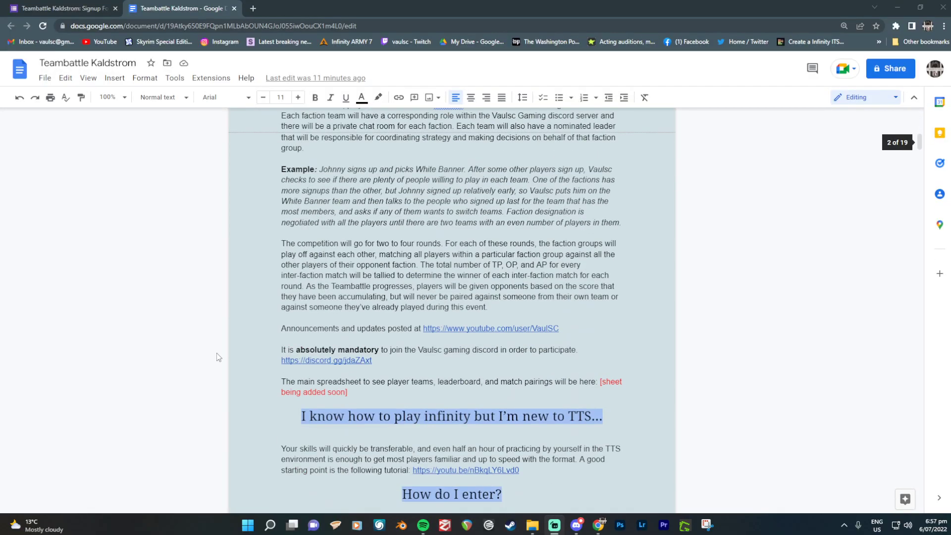
scroll(216, 356, up, 15)
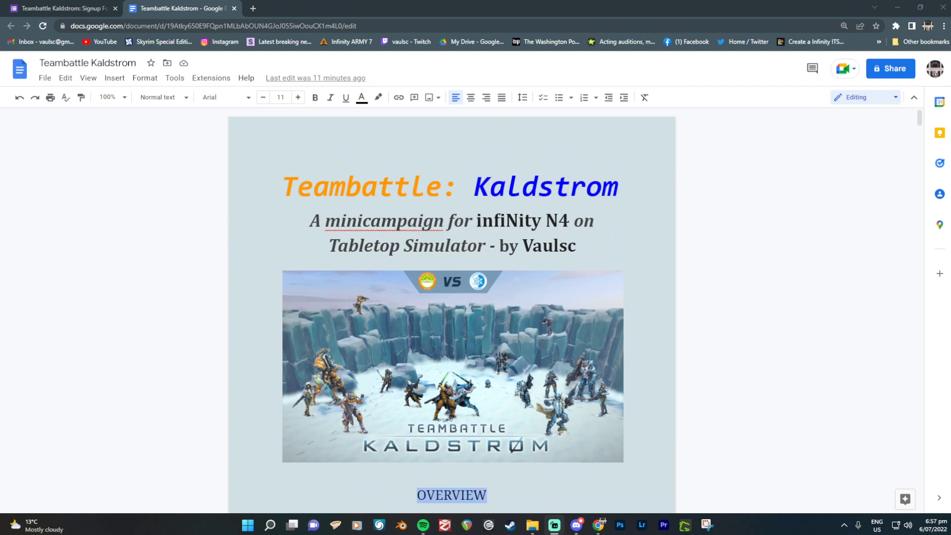
click(88, 5)
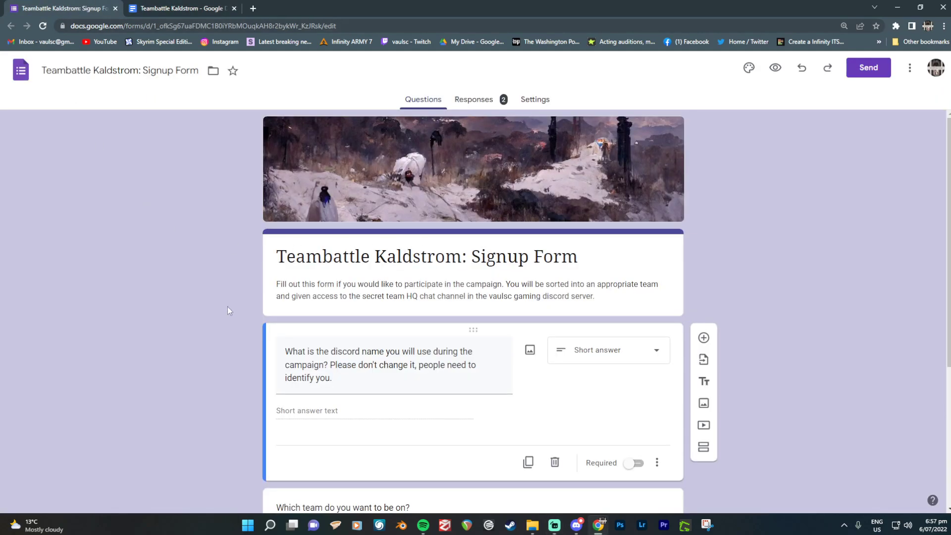
scroll(227, 310, down, 3)
scroll(276, 297, down, 2)
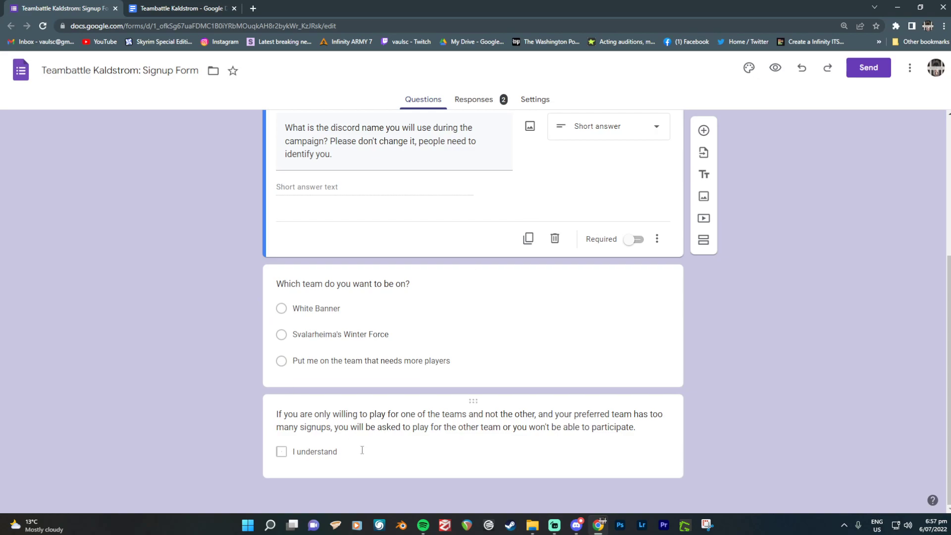
scroll(267, 443, up, 2)
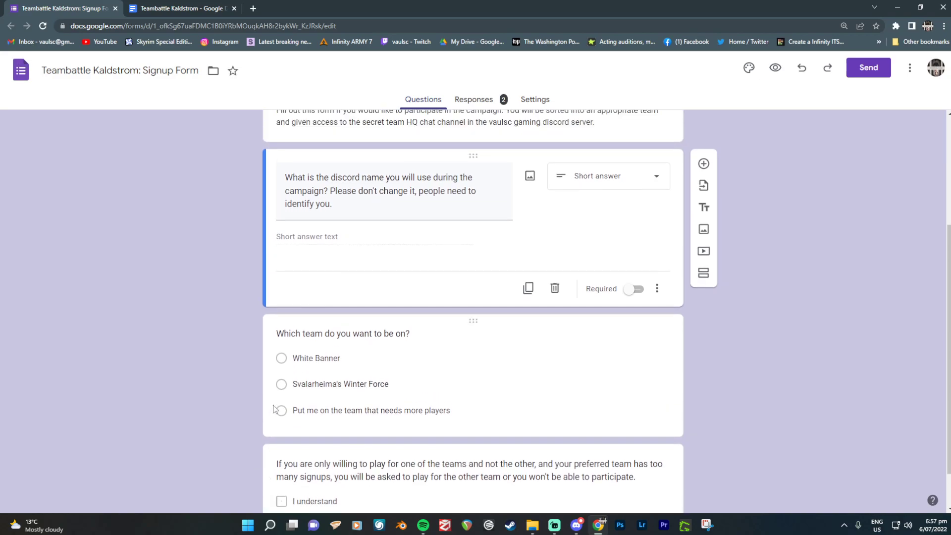
scroll(277, 421, down, 2)
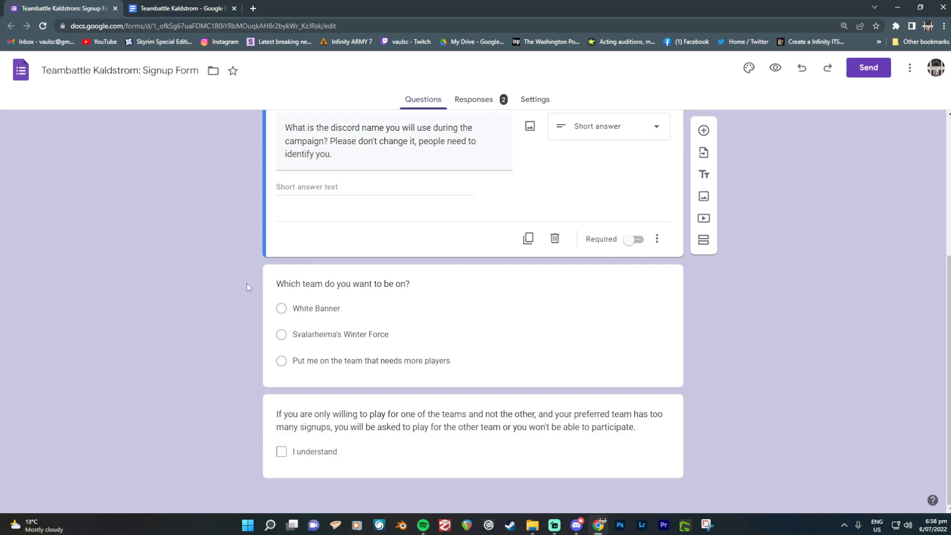
scroll(241, 284, up, 5)
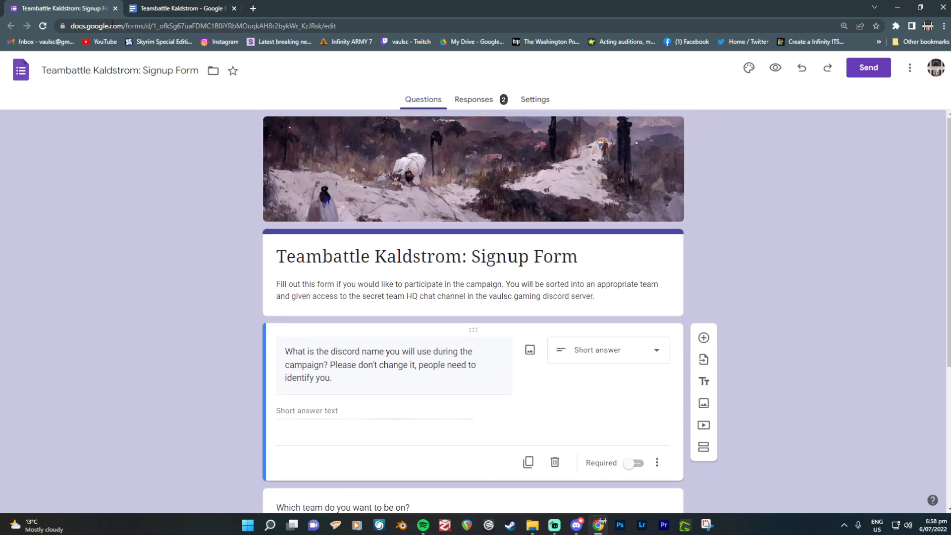
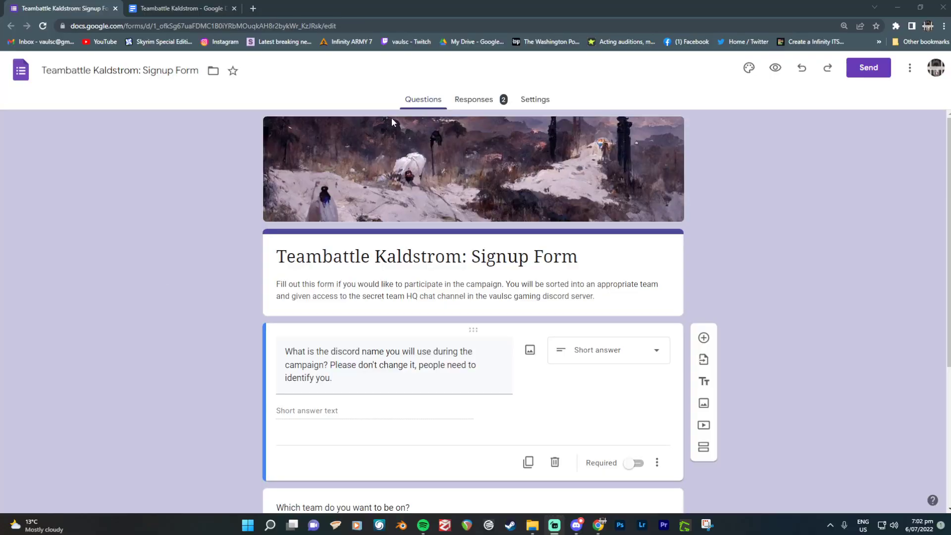
Step: Return to the campaign document and review the overview, how to enter, entry fee and faction commander sections
click(174, 9)
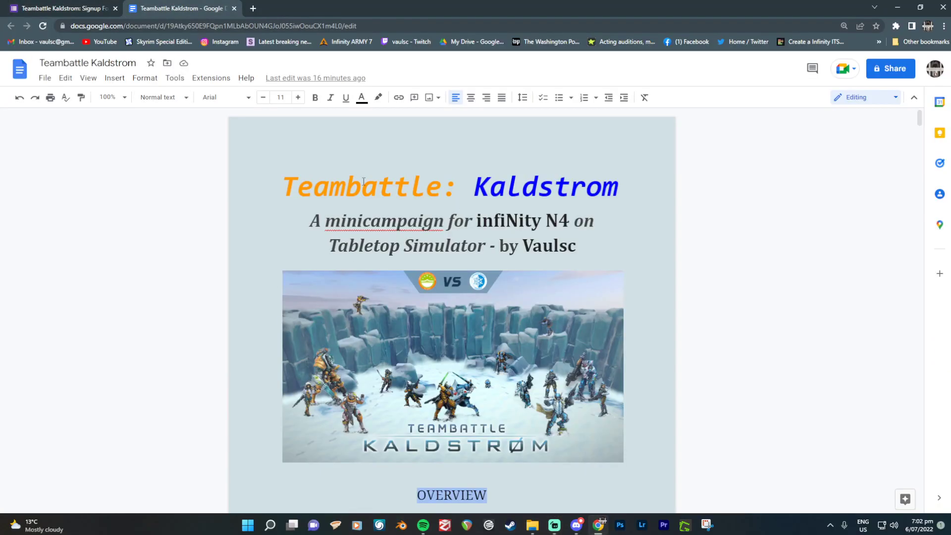
scroll(364, 181, down, 8)
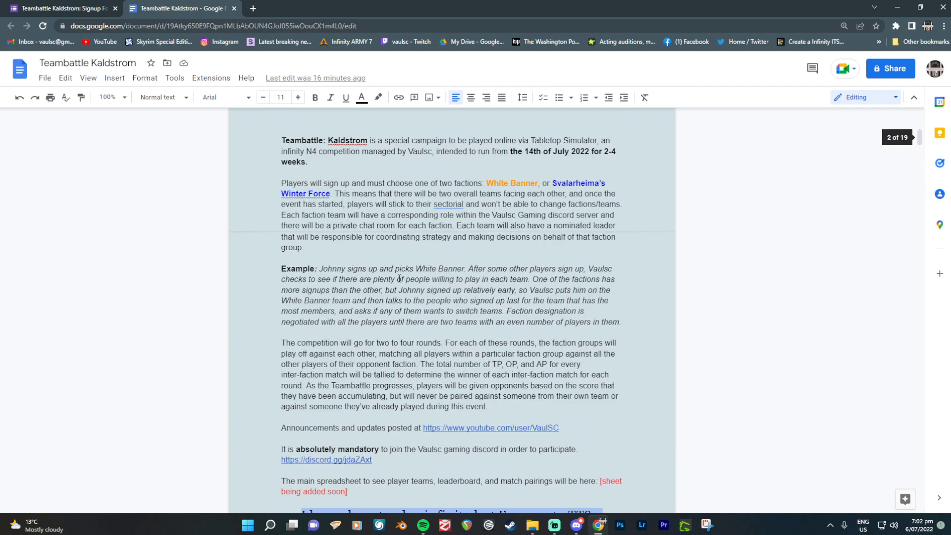
scroll(395, 285, down, 6)
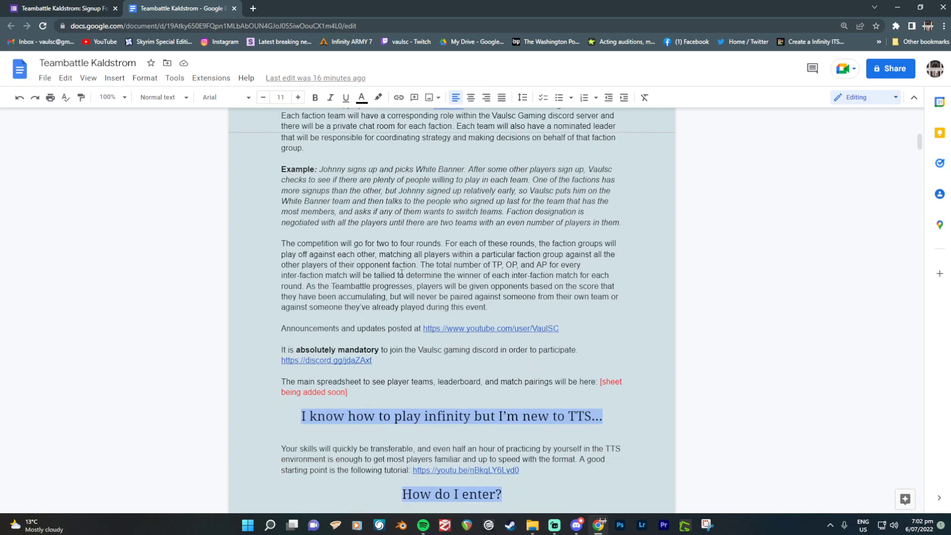
scroll(355, 130, down, 3)
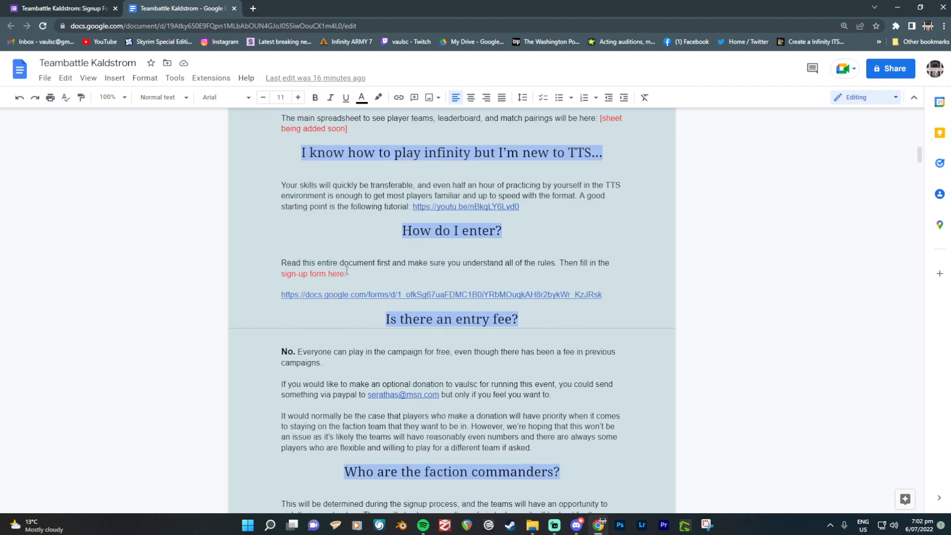
scroll(382, 272, down, 4)
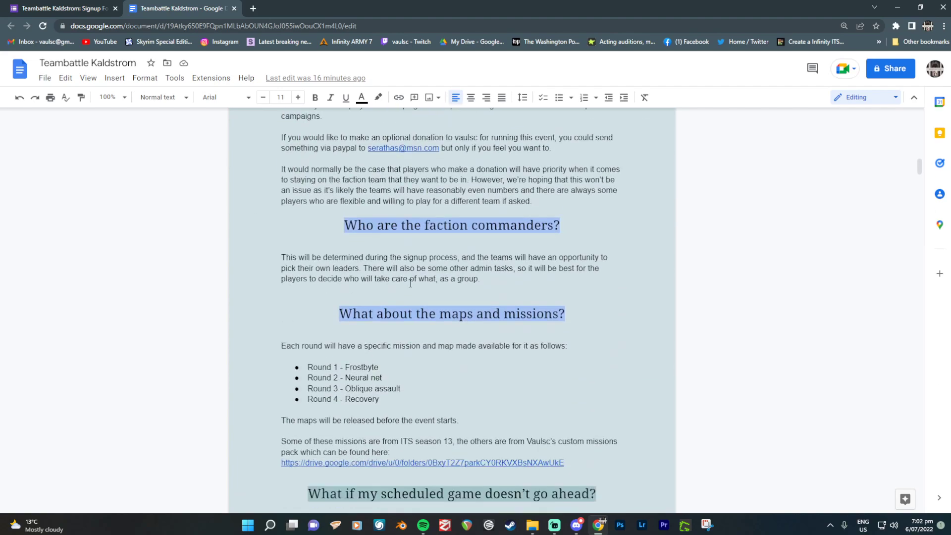
scroll(378, 227, up, 4)
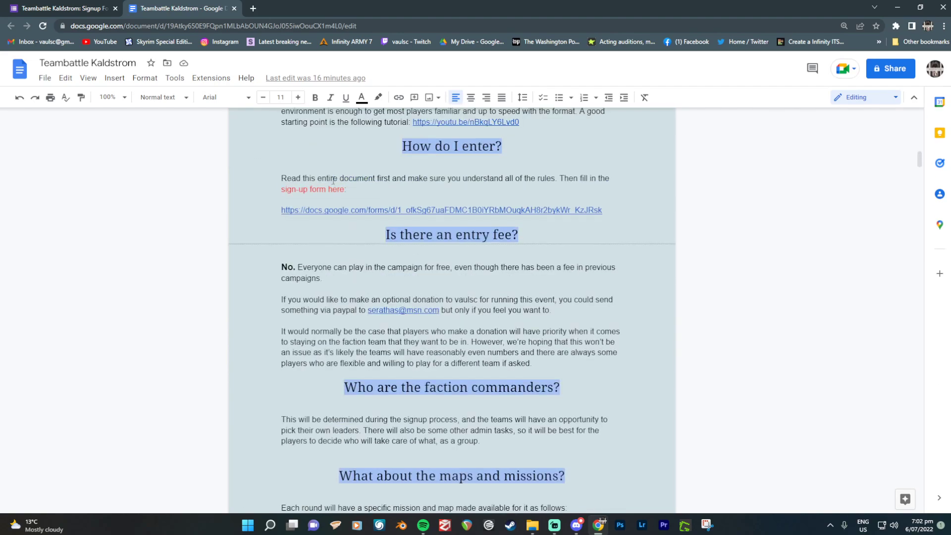
scroll(464, 249, up, 3)
scroll(464, 249, down, 3)
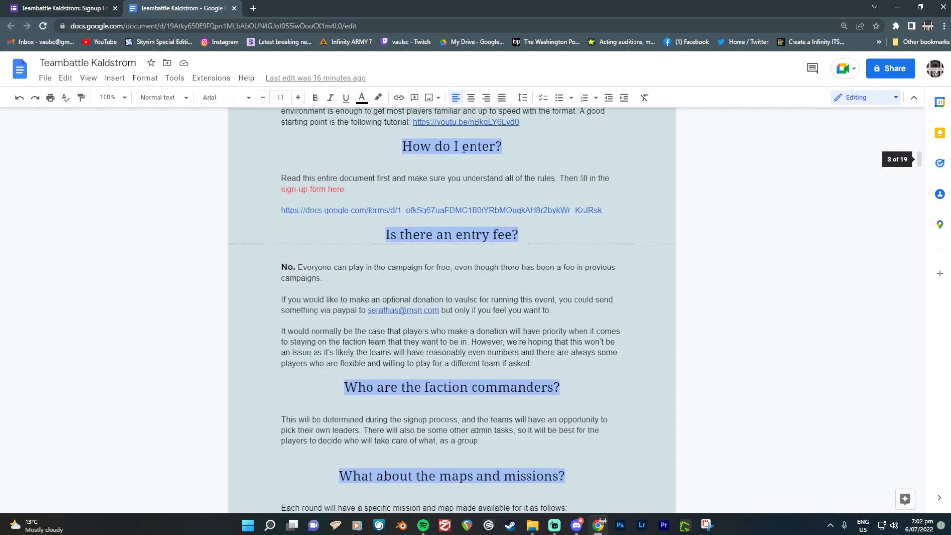
scroll(464, 249, up, 3)
Step: Find the maps and missions section and highlight the Round 1 - Frostbyte and Round 2 - Neural net entries
scroll(451, 240, down, 8)
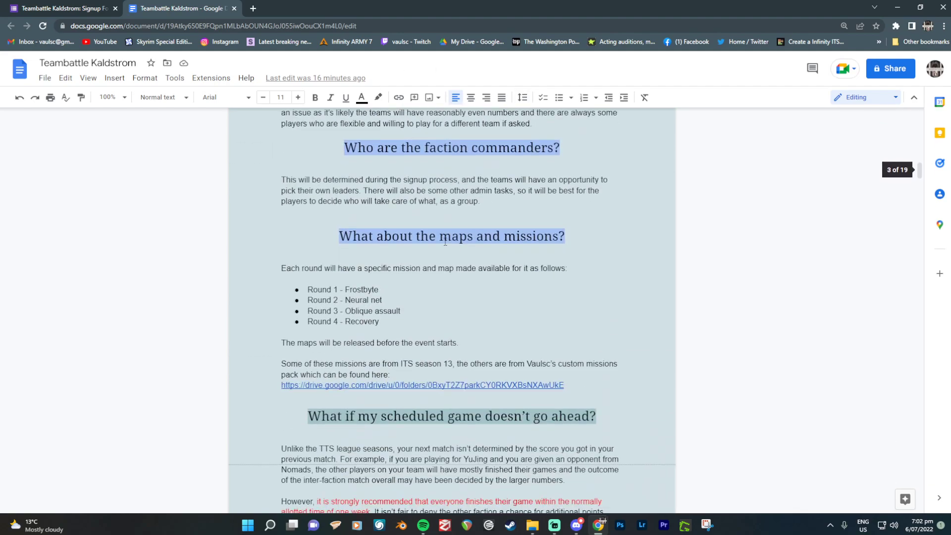
scroll(451, 240, down, 2)
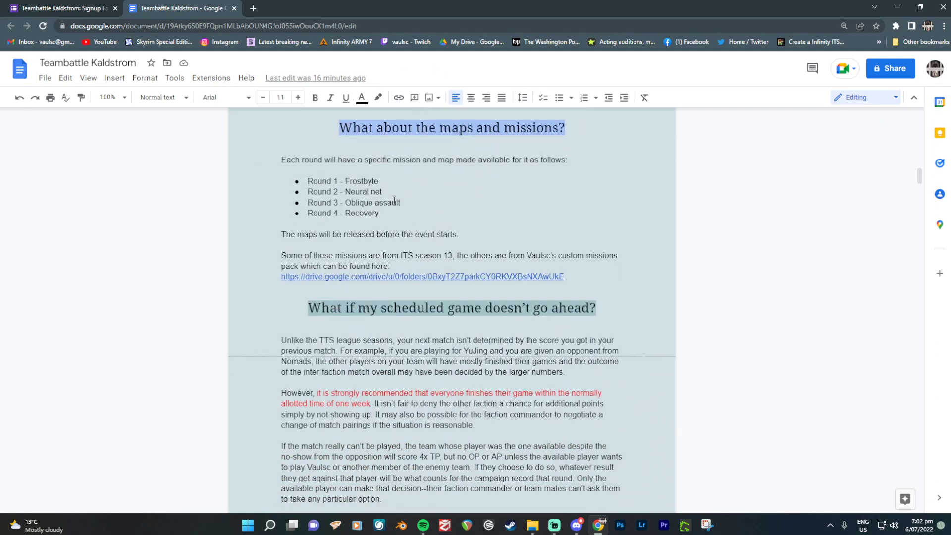
drag(342, 183, 392, 185)
click(344, 181)
drag(307, 181, 382, 192)
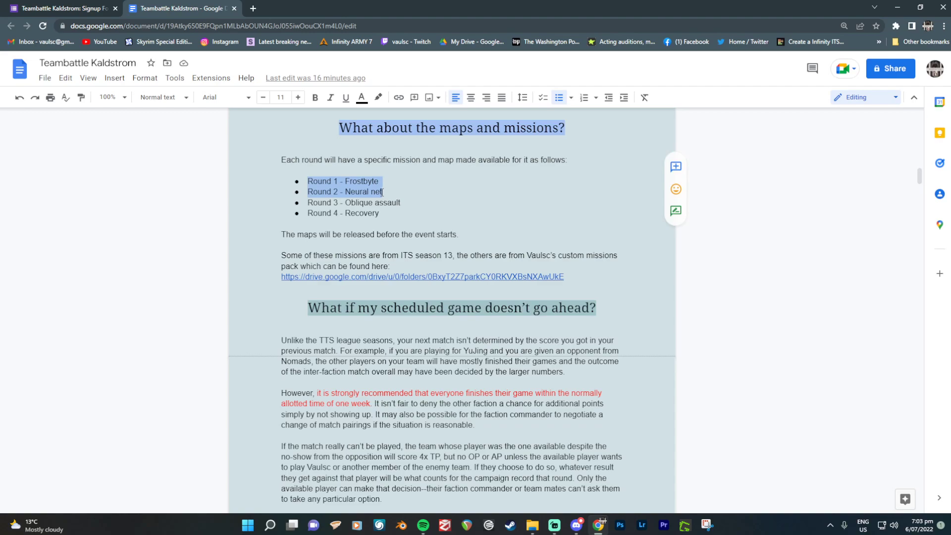
click(325, 202)
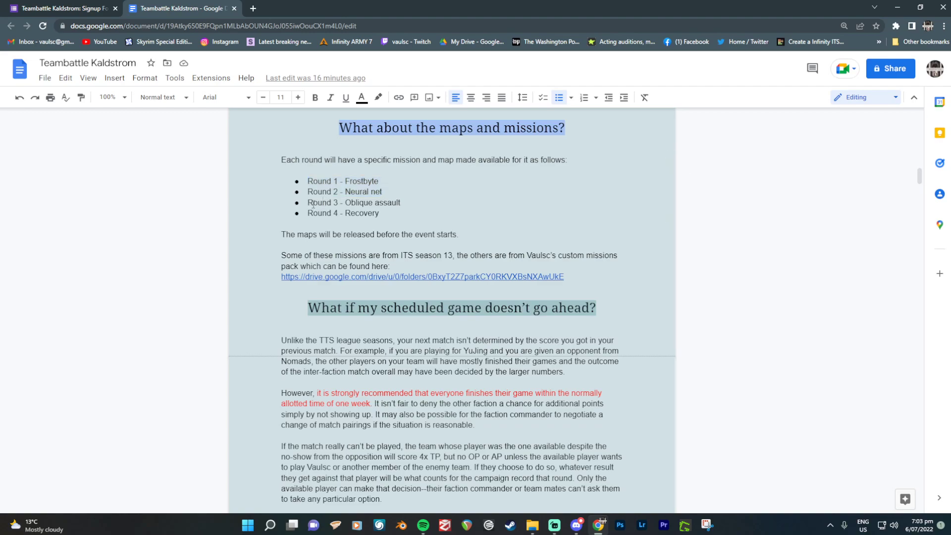
Step: Highlight the Round 3 - Oblique assault and Round 4 - Recovery entries and part of the mission list, leaving nothing selected
drag(307, 202, 384, 214)
click(438, 206)
drag(314, 203, 394, 214)
click(394, 214)
drag(313, 203, 394, 214)
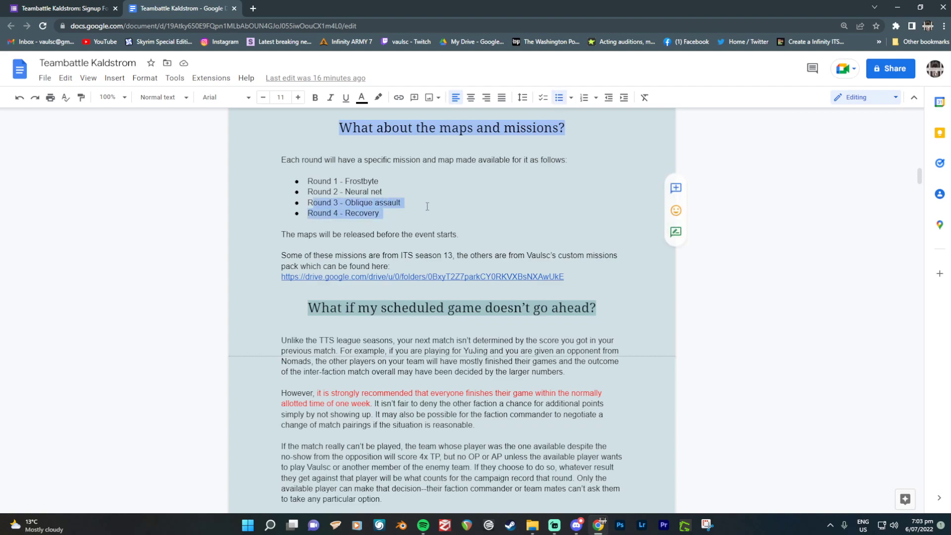
click(433, 229)
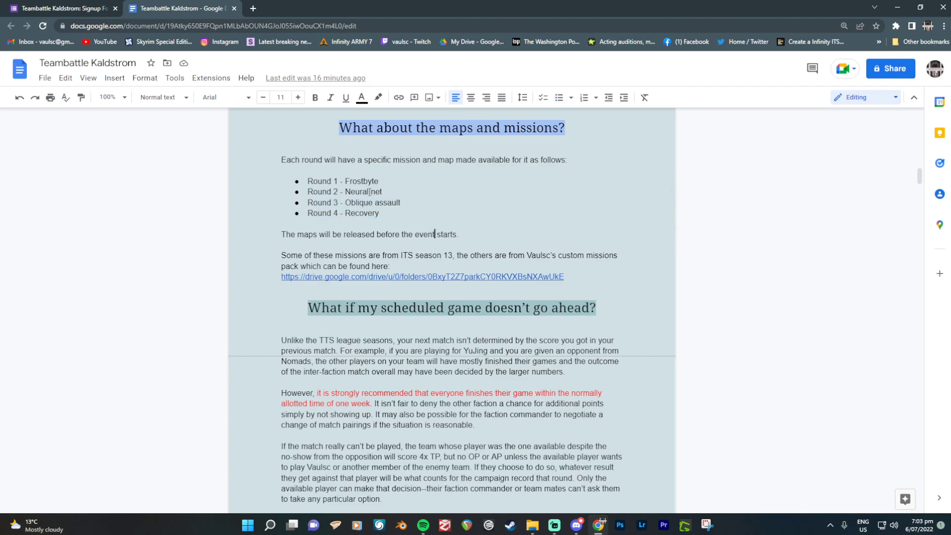
drag(326, 188, 380, 216)
click(422, 218)
click(421, 253)
Step: Skim the spectating, result reporting, sportsmanship and 3D miniatures sections up to Campaign Mechanics
scroll(421, 251, down, 15)
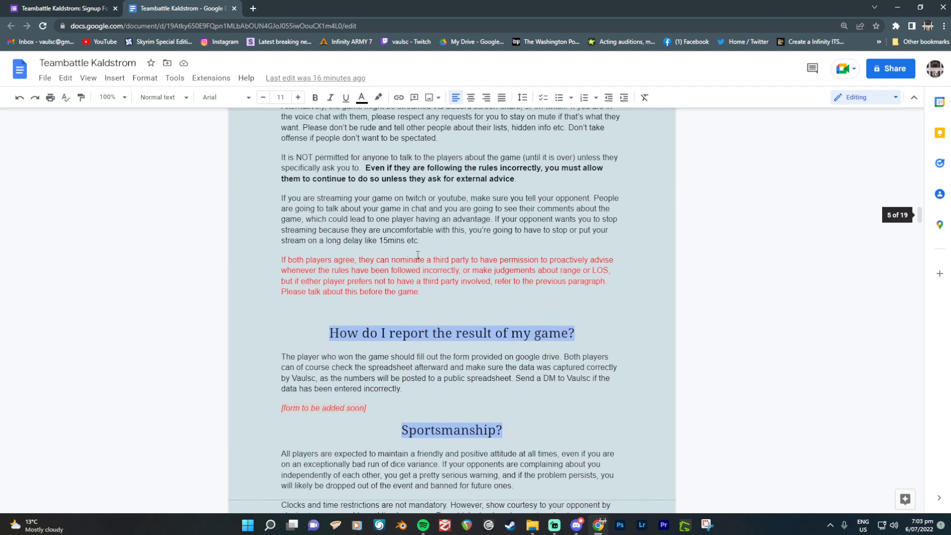
scroll(416, 255, down, 2)
scroll(412, 258, down, 1)
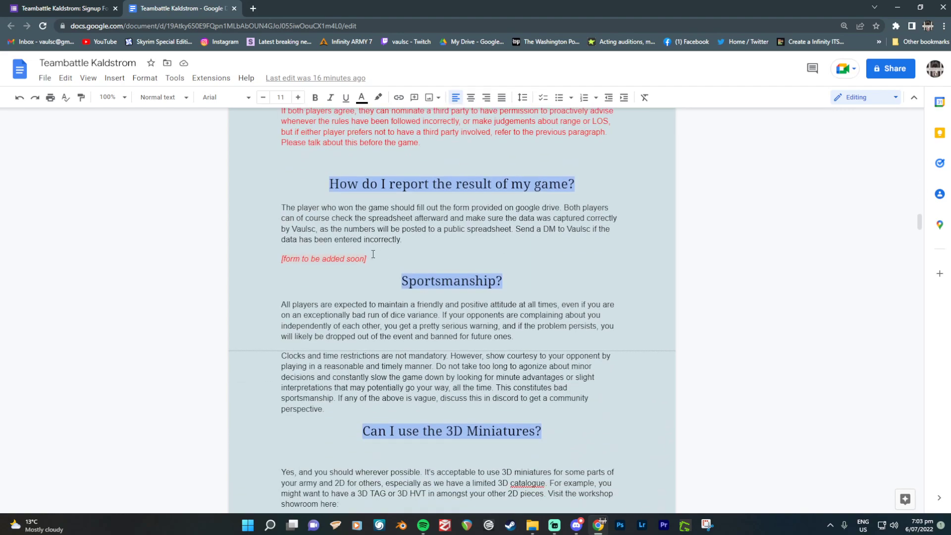
scroll(362, 265, down, 8)
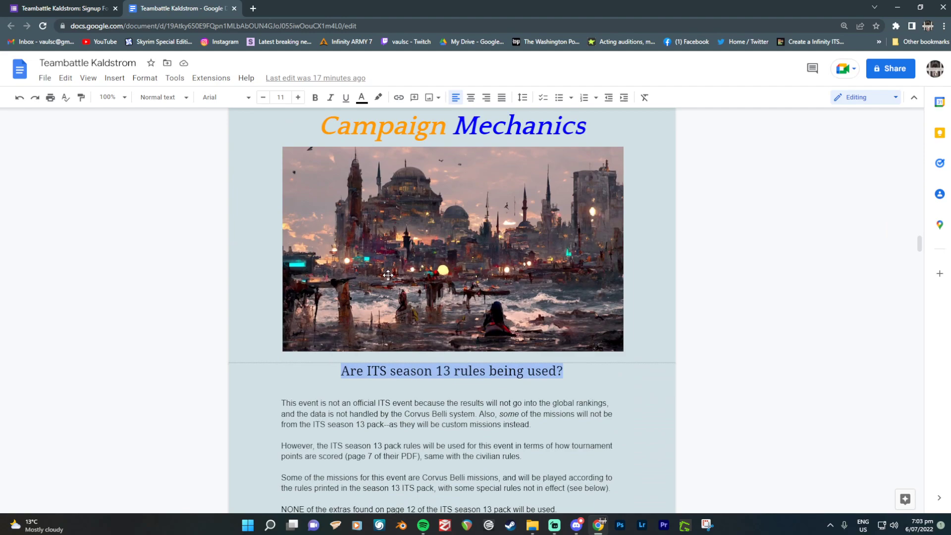
Step: Review the section on ITS season 13 rules and highlight the first two excluded rules, Tactical Ride and INTELCOM CARD
scroll(391, 275, down, 4)
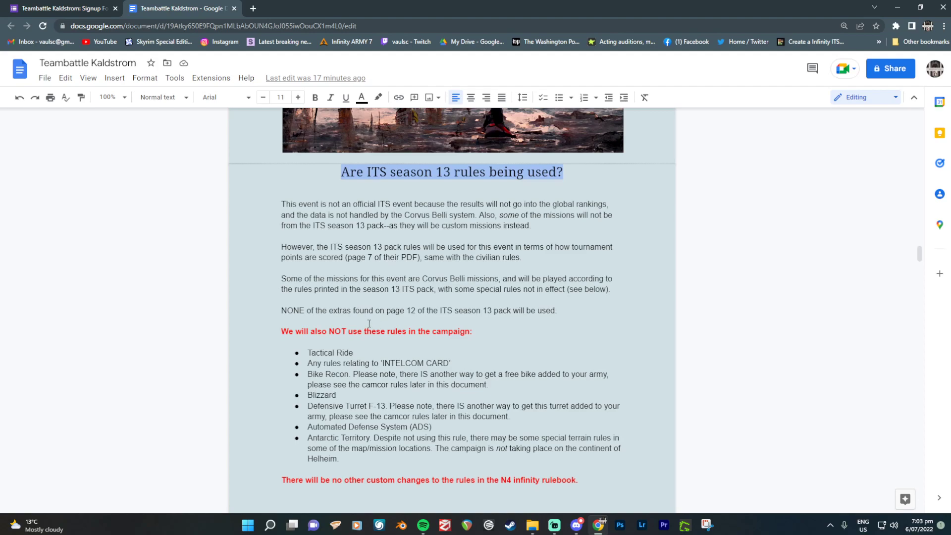
scroll(369, 323, down, 1)
drag(307, 301, 406, 313)
click(405, 313)
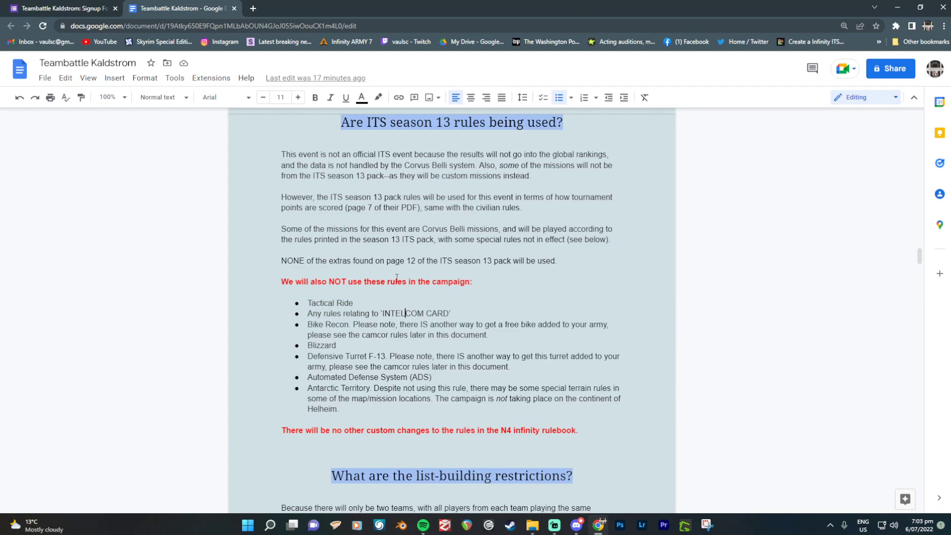
Step: Highlight the paragraphs explaining how ITS season 13 rules apply to the event, then clear the selection
drag(283, 155, 411, 281)
click(369, 192)
drag(292, 158, 376, 282)
click(405, 197)
drag(321, 137, 285, 421)
click(430, 239)
Step: Look through the list-building restrictions, including the unit minimums for both factions and the restricted units
scroll(435, 311, down, 7)
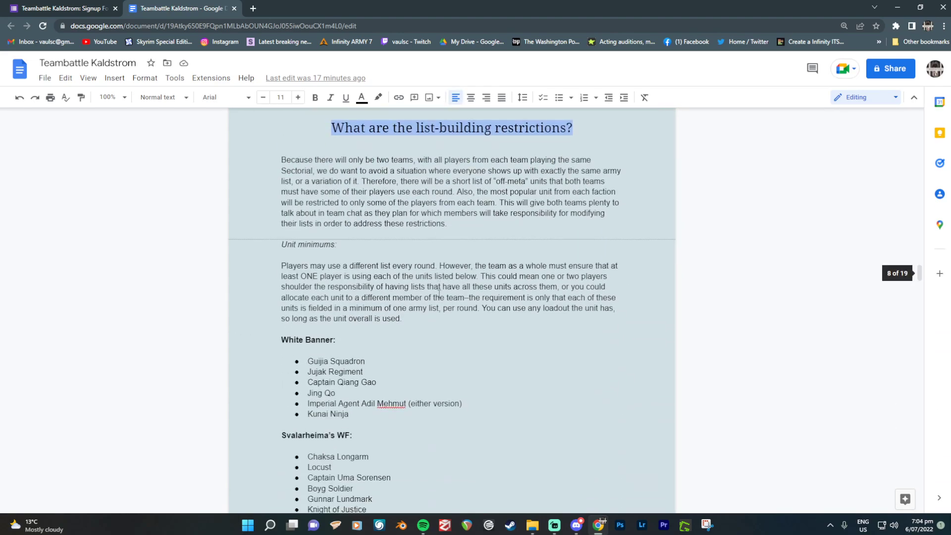
scroll(405, 248, down, 2)
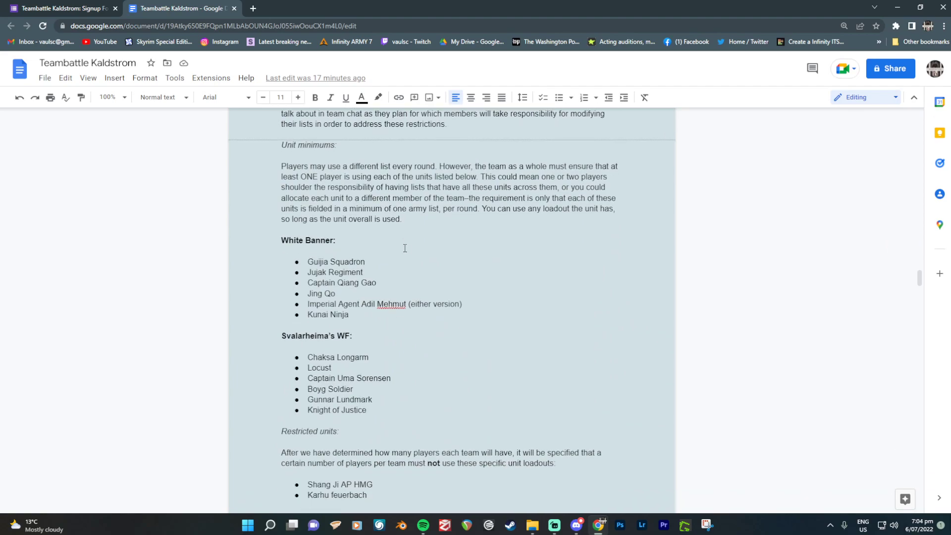
scroll(405, 248, down, 3)
scroll(404, 248, up, 2)
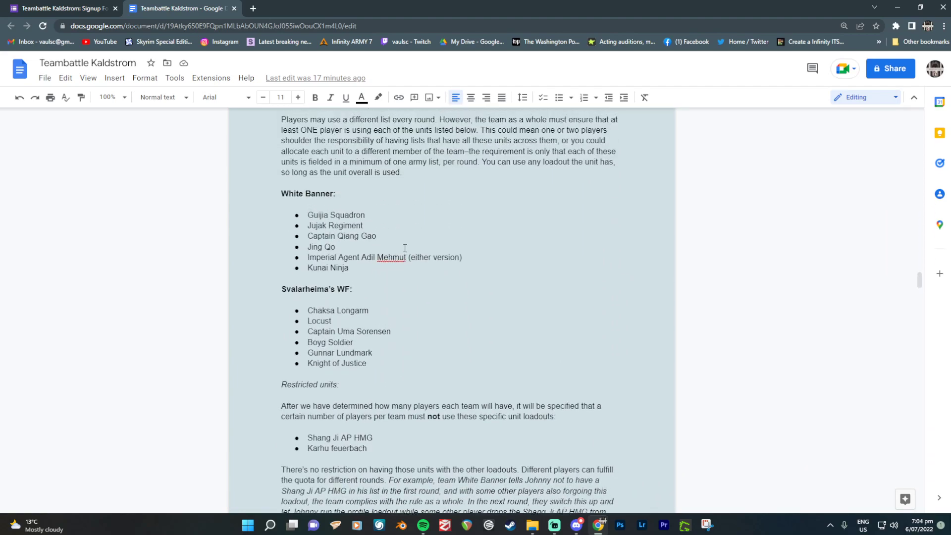
scroll(405, 248, up, 1)
scroll(374, 202, up, 3)
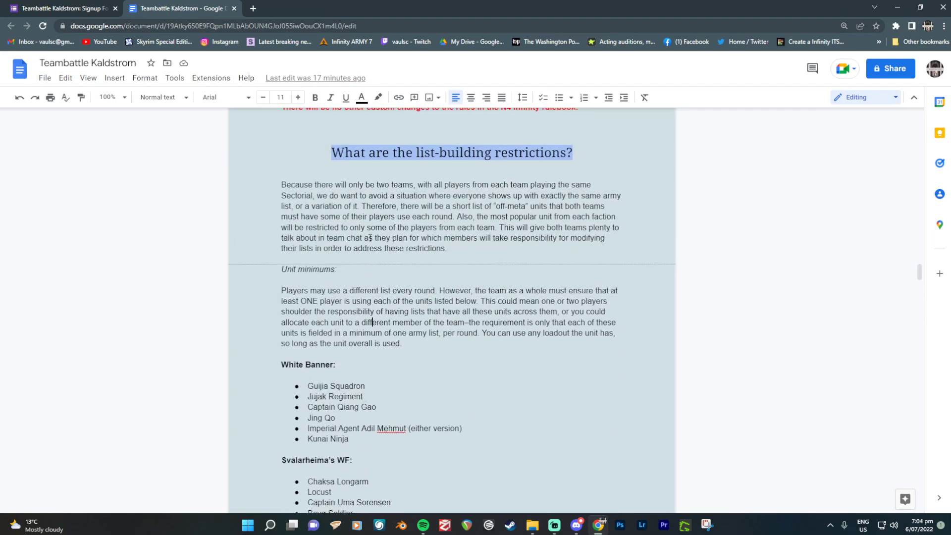
Step: Highlight the text on off-meta units and unit minimums in the list-building restrictions, then continue to the faction unit lists
drag(345, 228, 372, 347)
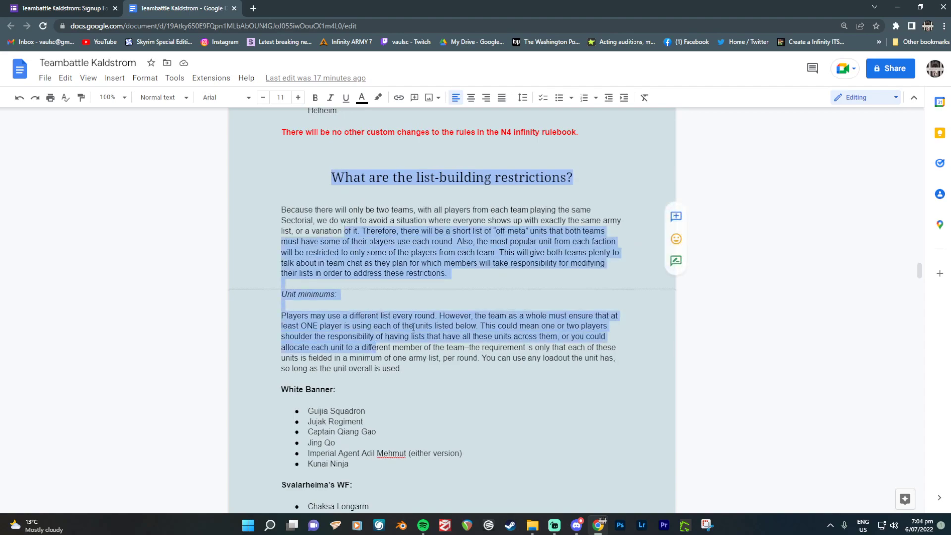
click(378, 191)
scroll(377, 191, down, 1)
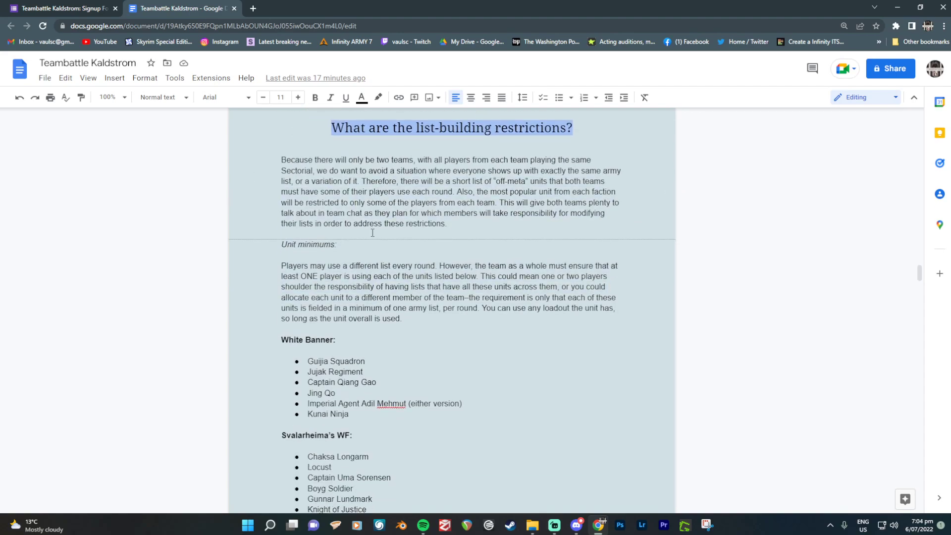
scroll(373, 233, down, 1)
scroll(359, 261, down, 1)
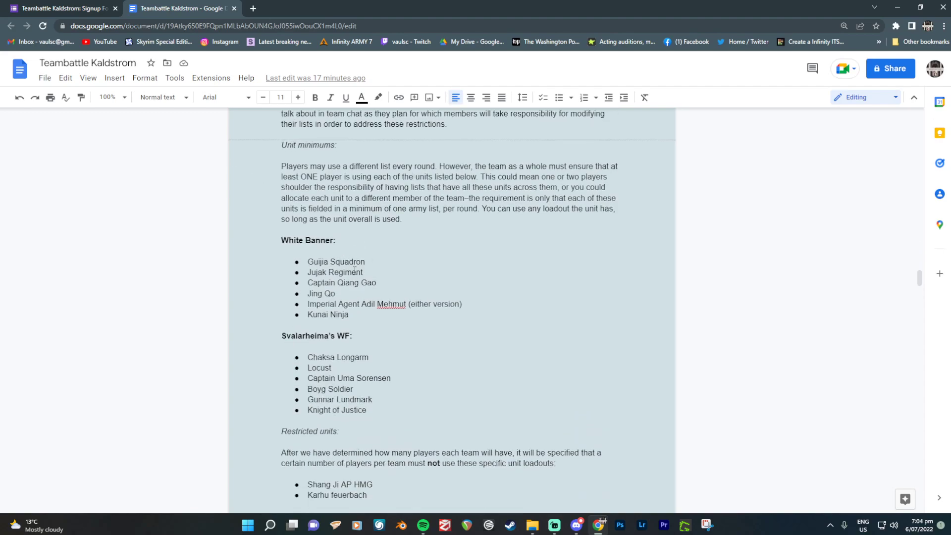
Step: Highlight the White Banner unit list from Guijia Squadron to Kunai Ninja, then clear the selection
drag(308, 262, 382, 312)
click(392, 313)
drag(325, 262, 372, 323)
click(372, 323)
drag(307, 262, 358, 315)
click(357, 315)
drag(307, 262, 350, 315)
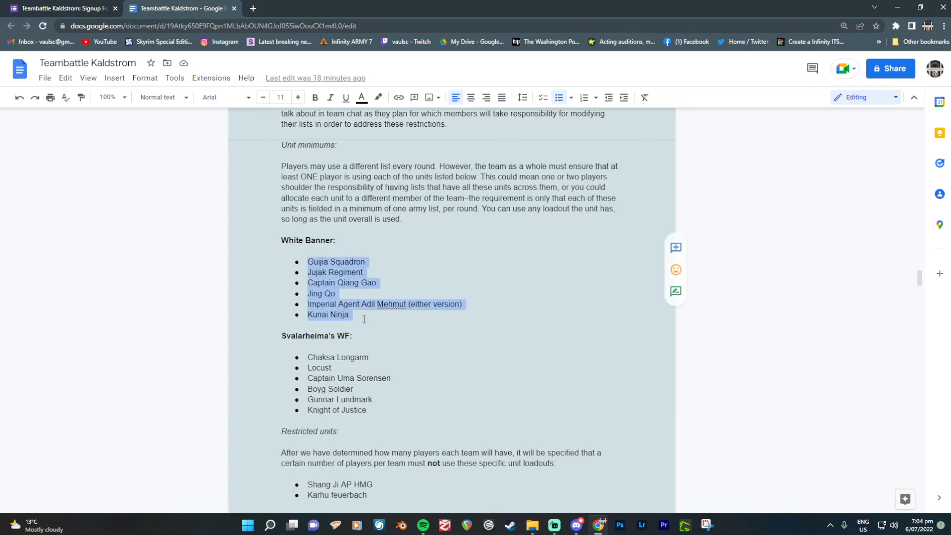
click(358, 315)
click(349, 208)
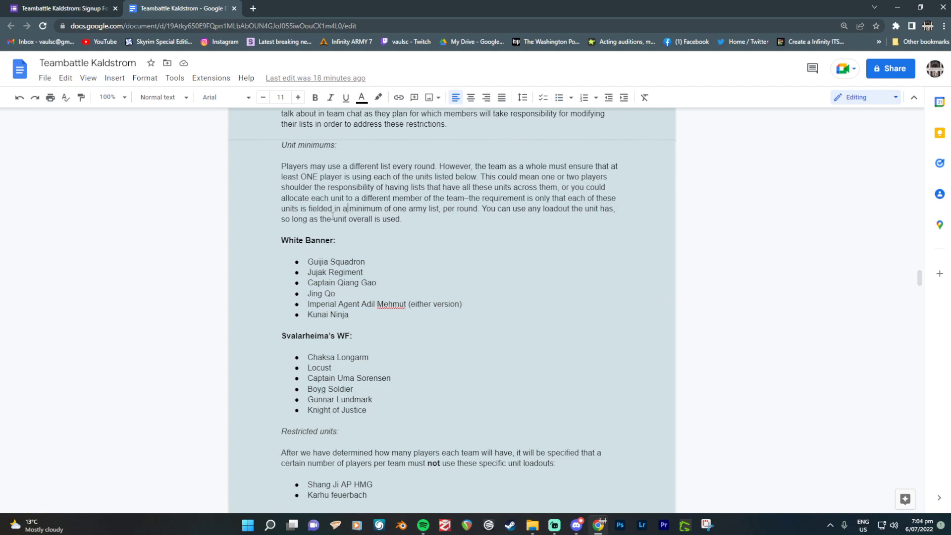
Step: Highlight the Jujak Regiment and Captain Qiang Gao entries in the White Banner list, then clear the selection
triple_click(306, 273)
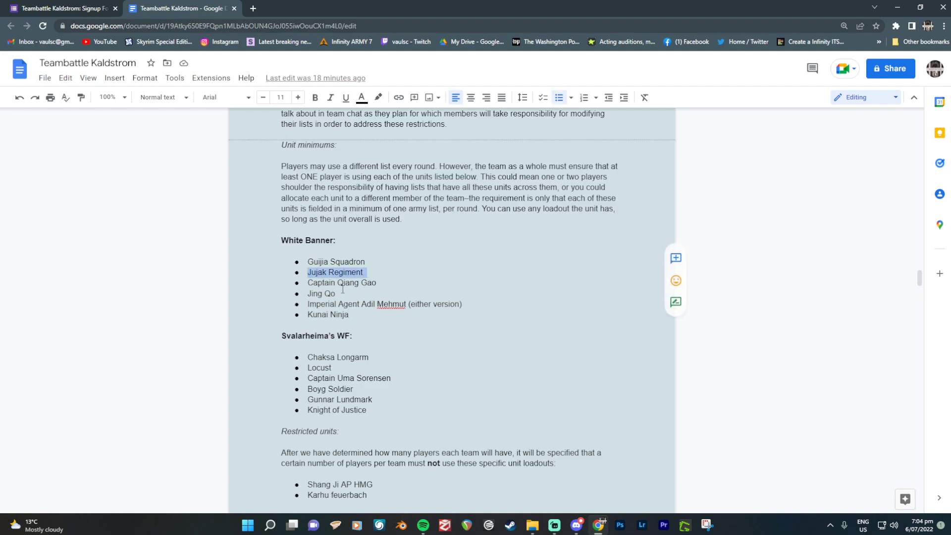
drag(306, 285, 394, 286)
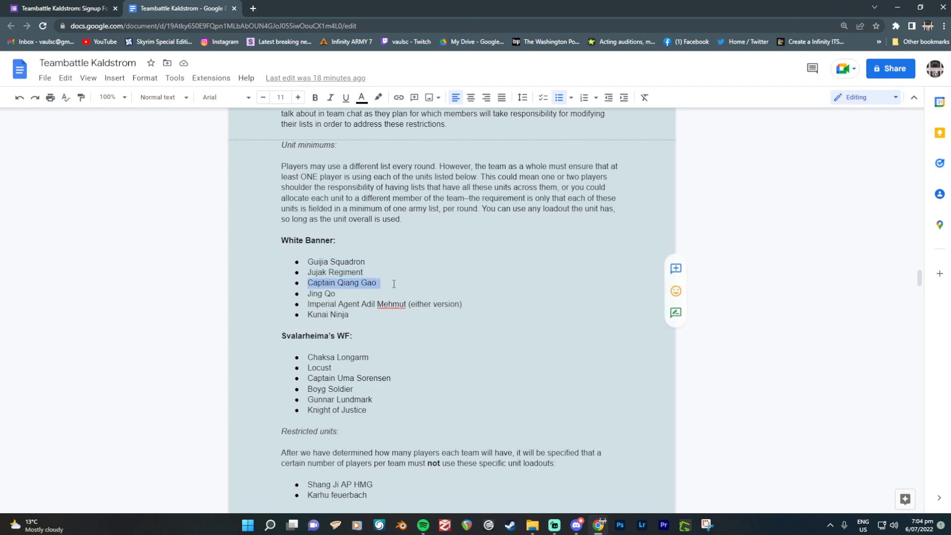
click(394, 284)
click(340, 187)
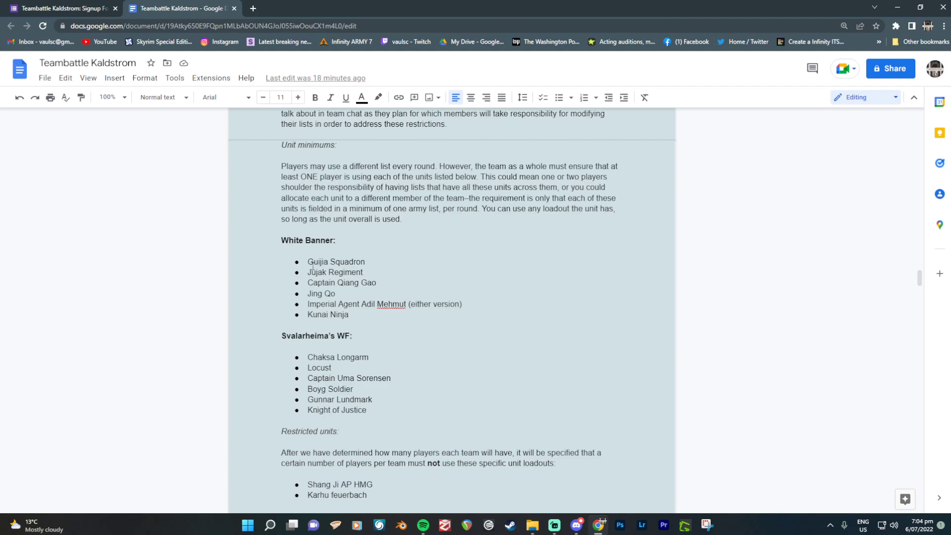
Step: Highlight the Guijia Squadron entry in the White Banner list, then clear the selection
drag(307, 261, 311, 272)
click(338, 314)
drag(306, 262, 373, 263)
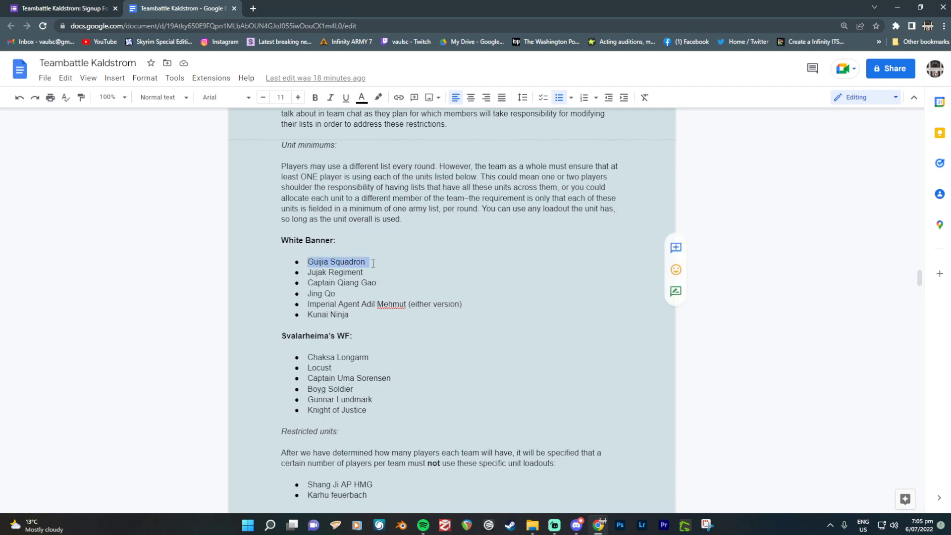
click(375, 199)
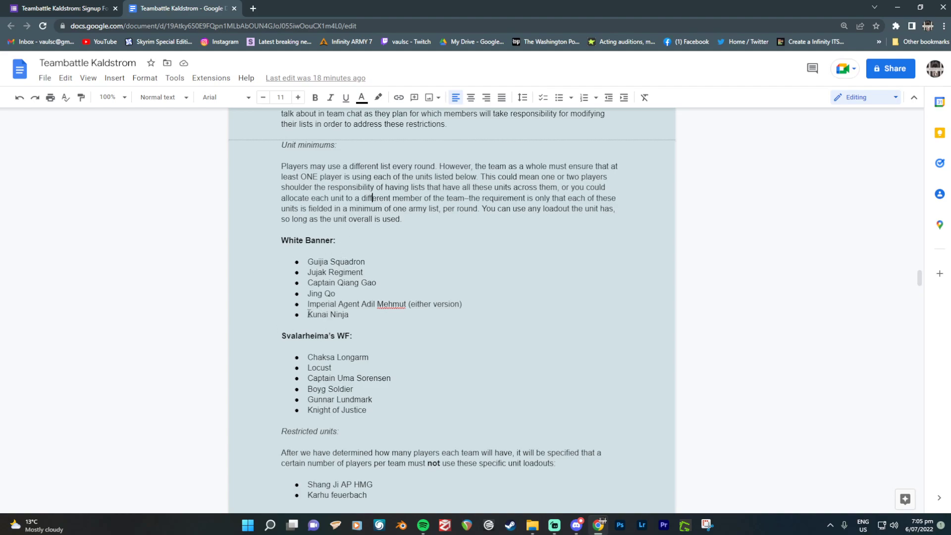
Step: Highlight the Kunai Ninja entry at the end of the White Banner list, then clear the selection
drag(308, 312, 367, 313)
click(367, 314)
drag(308, 314, 377, 317)
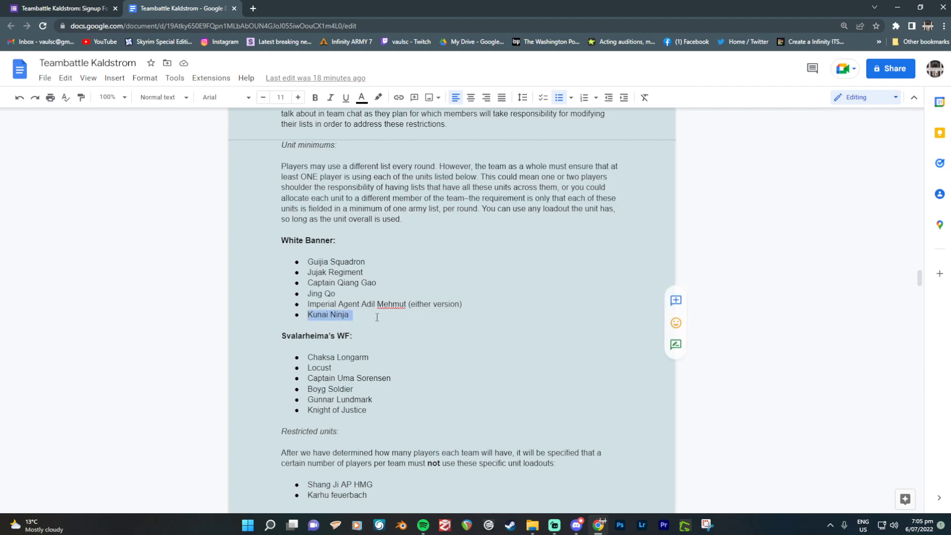
click(377, 318)
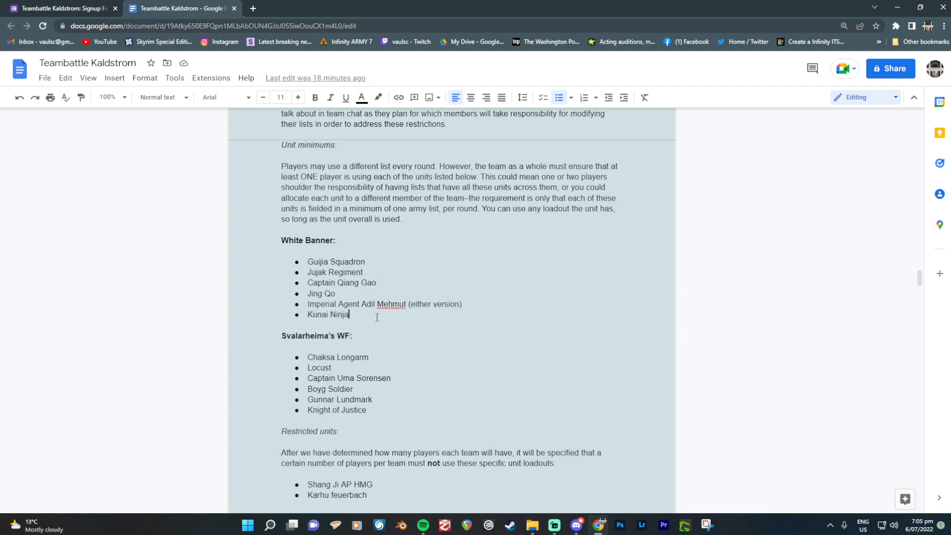
key(shift+Right)
shift+click(320, 206)
click(368, 272)
Step: Highlight the Jing Qo entry in the White Banner list, then clear the selection
drag(313, 296, 368, 294)
click(339, 294)
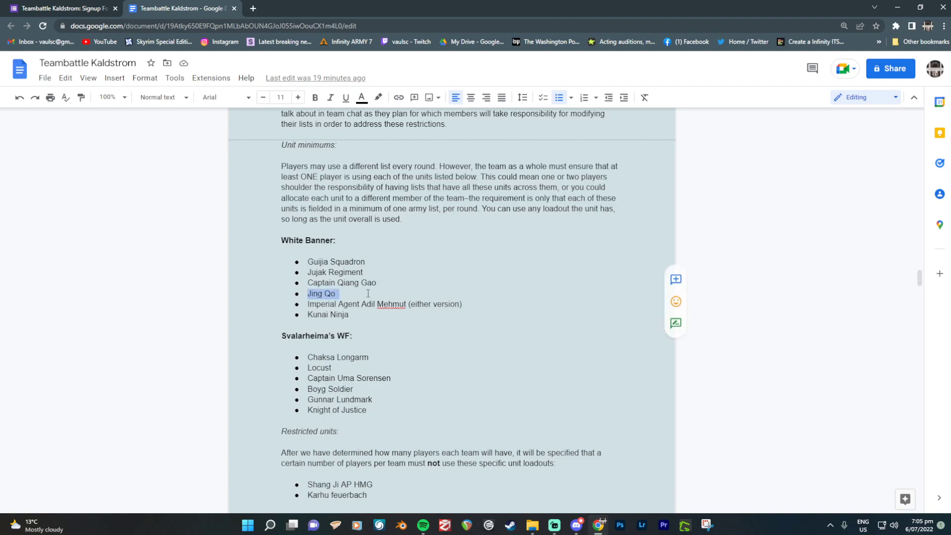
click(368, 293)
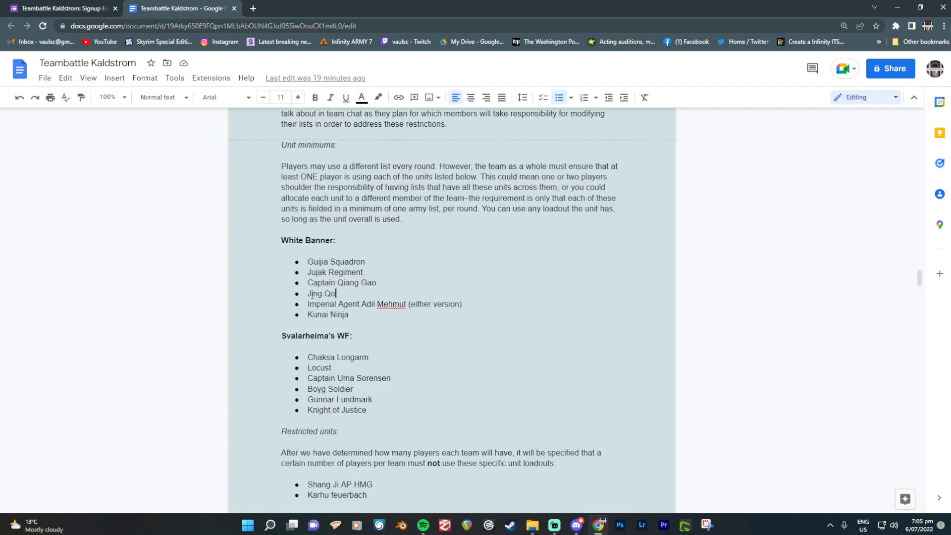
triple_click(362, 295)
drag(402, 220, 409, 221)
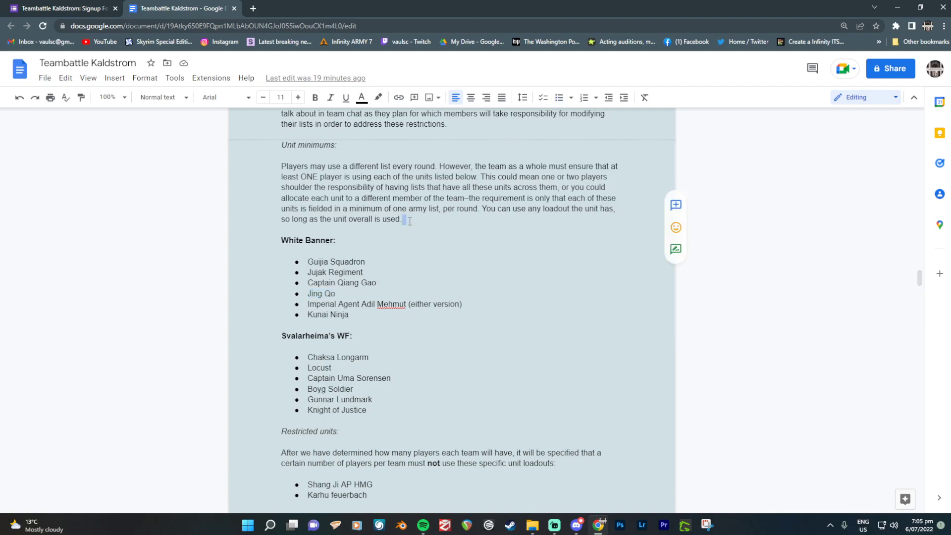
triple_click(367, 295)
click(376, 294)
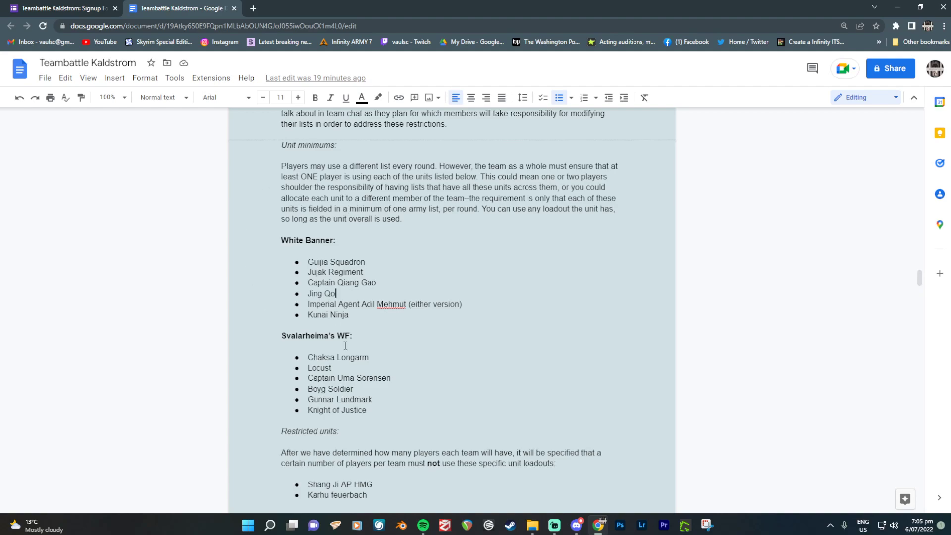
Step: Highlight the Svalarheima's WF heading and its unit list down to Knight of Justice, then clear the selection
scroll(359, 308, down, 2)
drag(280, 237, 441, 315)
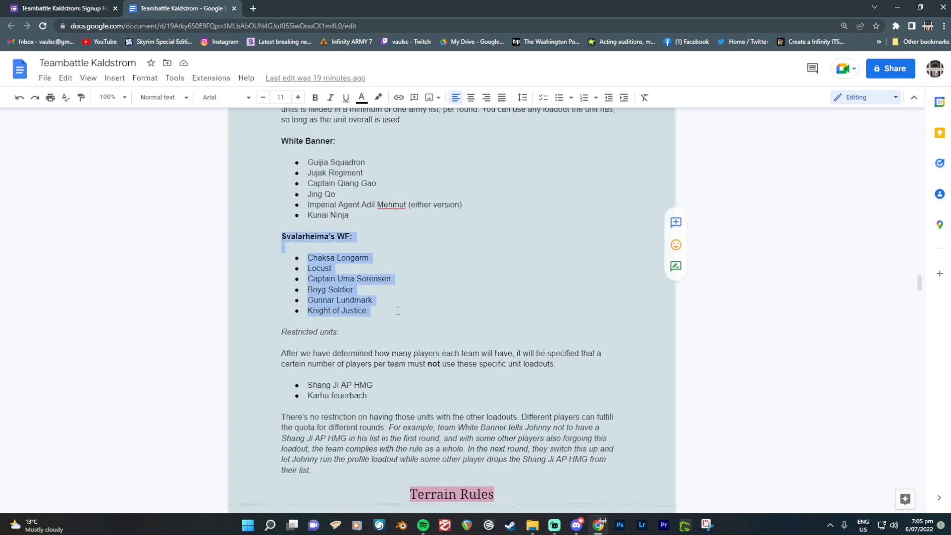
click(440, 315)
scroll(402, 353, up, 2)
drag(373, 410, 317, 410)
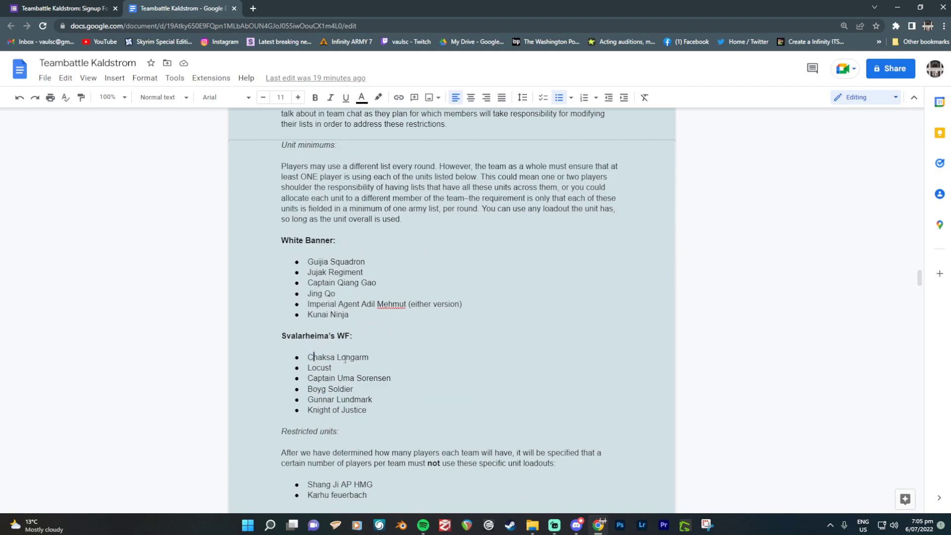
Step: Highlight individual units in the Svalarheima's WF list, from Locust to Gunnar Lundmark
scroll(319, 347, down, 2)
click(319, 262)
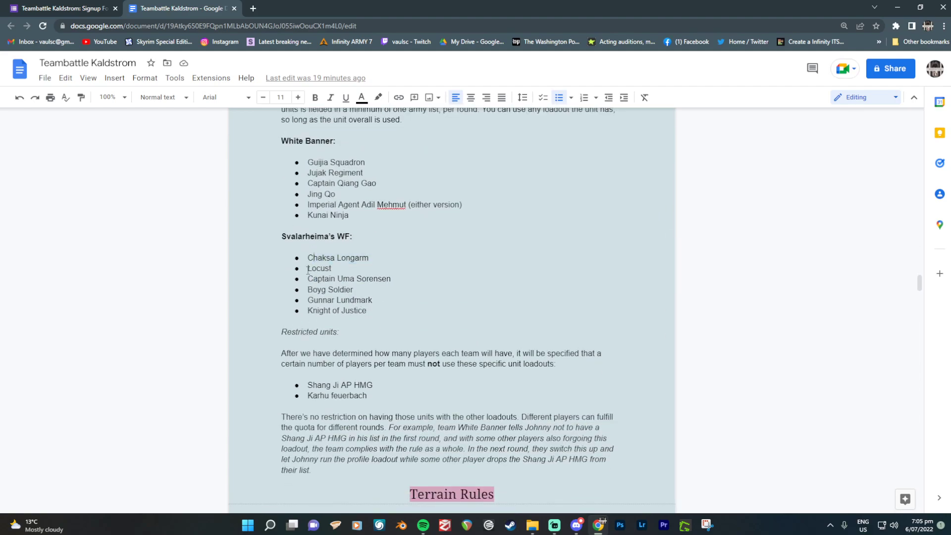
drag(308, 268, 408, 279)
click(314, 280)
click(313, 290)
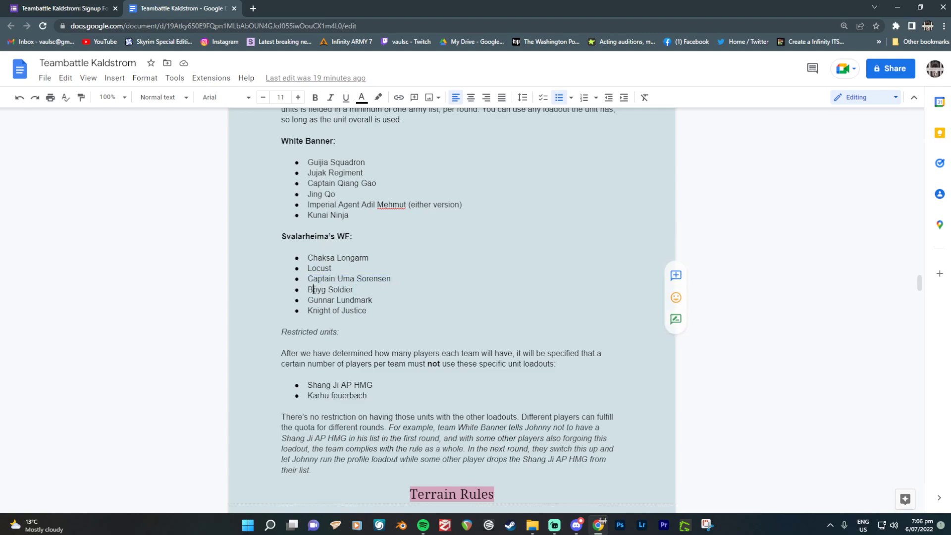
drag(308, 289, 404, 303)
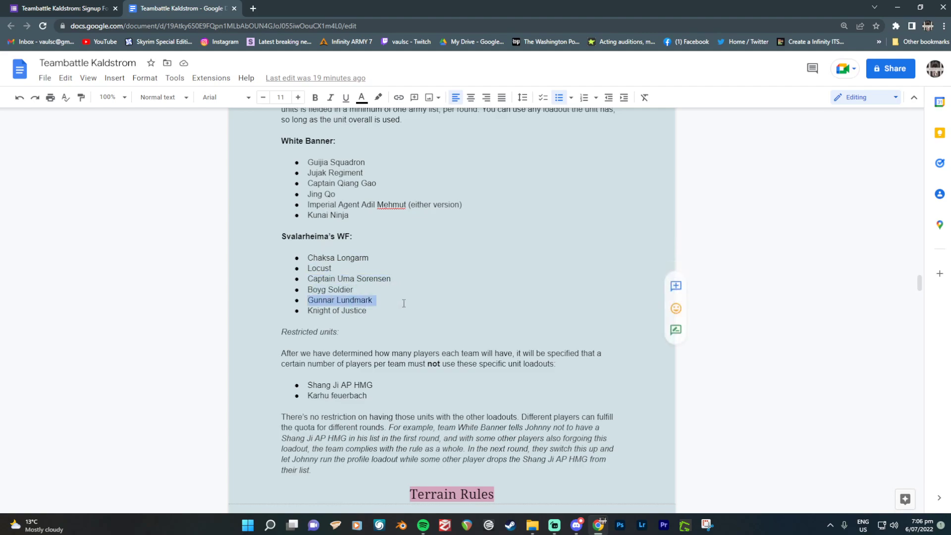
Step: Highlight the Knight of Justice entry in the Svalarheima's WF list, then clear the selection
click(327, 310)
drag(307, 310, 374, 311)
click(356, 310)
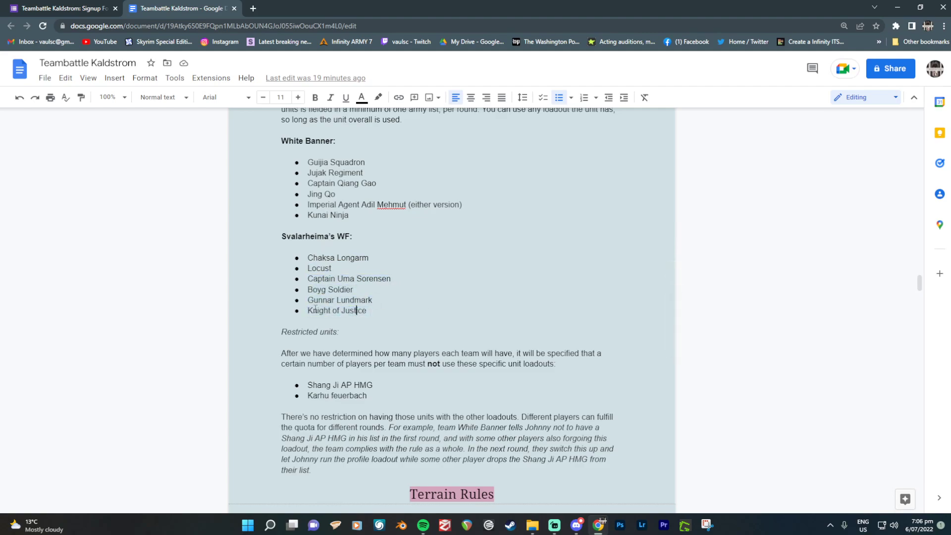
drag(307, 310, 374, 311)
click(374, 311)
drag(308, 311, 403, 311)
click(470, 323)
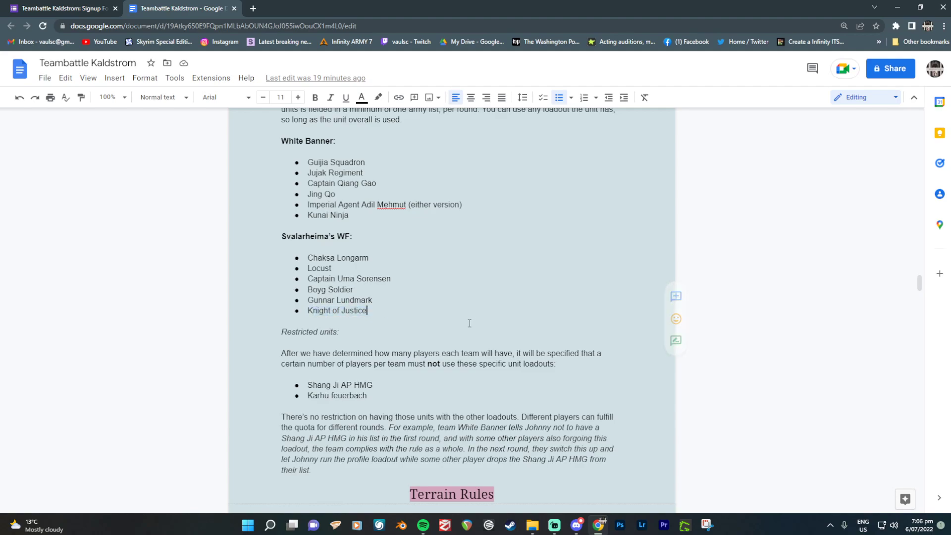
Step: Highlight both faction unit lists together, from the White Banner heading to Knight of Justice, then clear the selection
scroll(447, 327, up, 1)
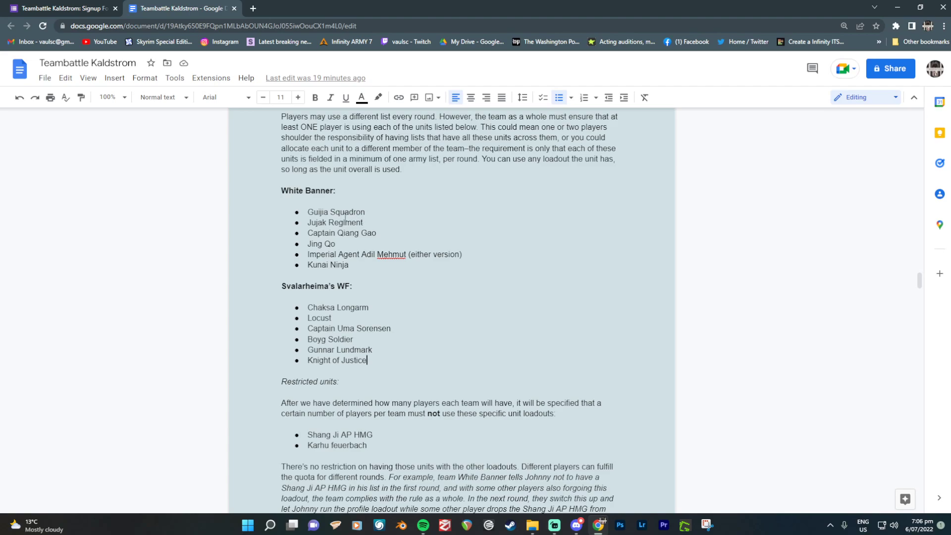
click(428, 172)
click(364, 380)
drag(385, 361, 267, 184)
click(268, 197)
drag(381, 359, 279, 187)
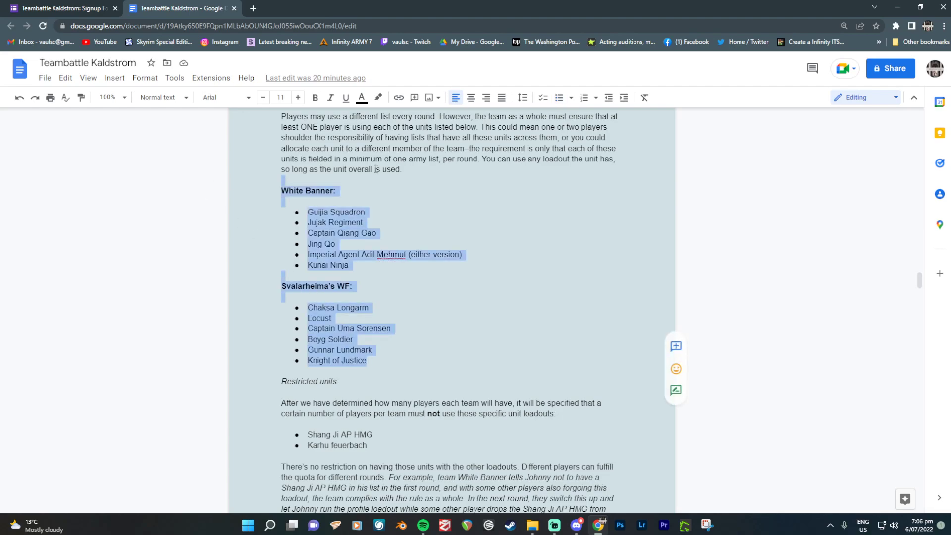
click(409, 170)
drag(380, 360, 228, 194)
click(433, 220)
click(383, 359)
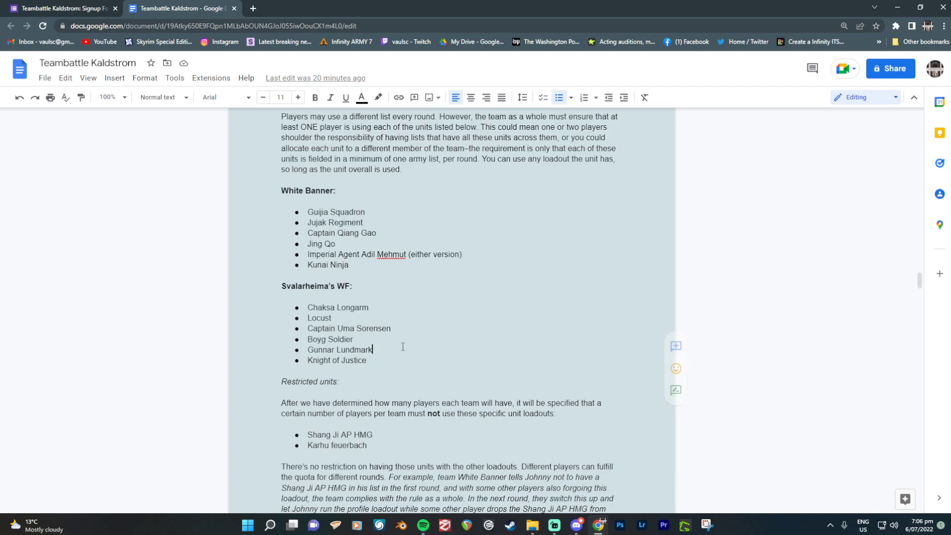
drag(384, 359, 280, 187)
click(369, 222)
Step: Highlight the Svalarheima's WF units and the White Banner units separately, then clear the selection
drag(318, 309, 376, 361)
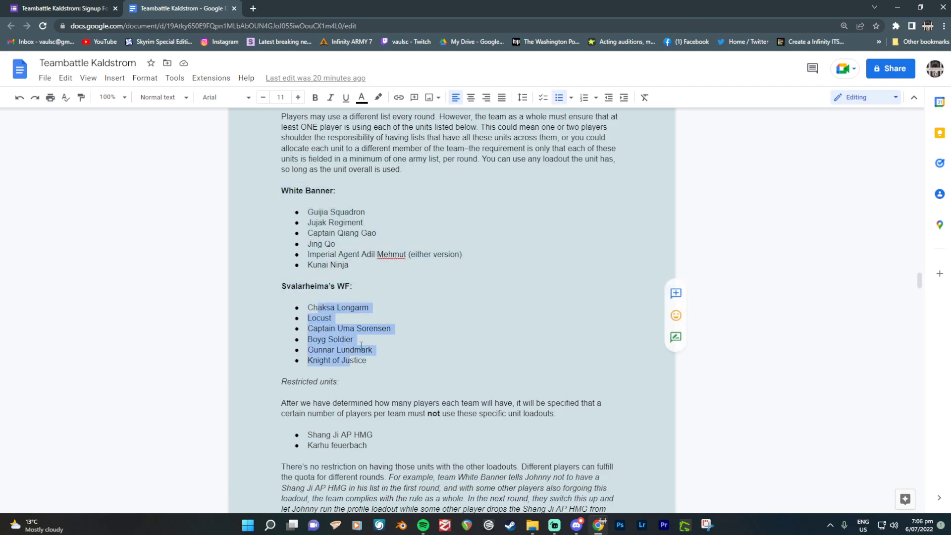
click(369, 222)
drag(314, 211, 352, 268)
click(357, 231)
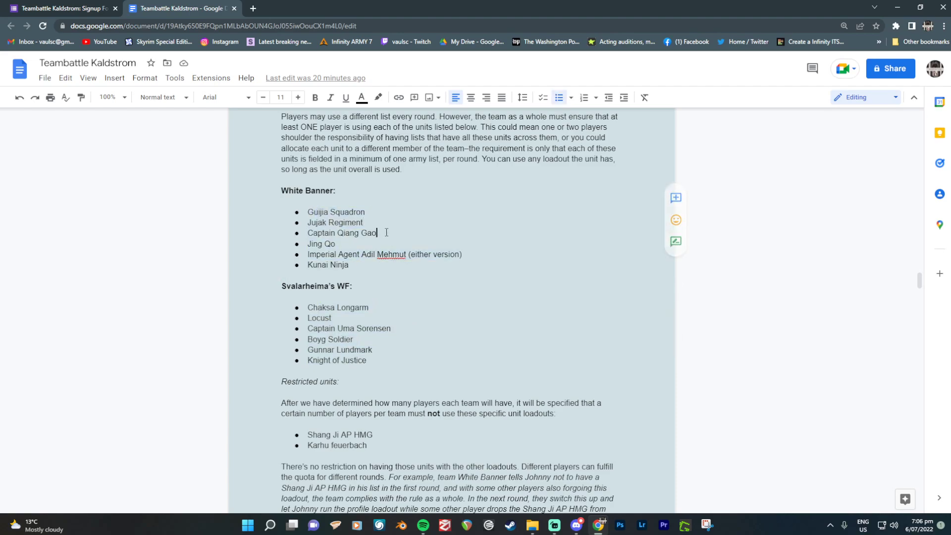
drag(316, 213, 381, 270)
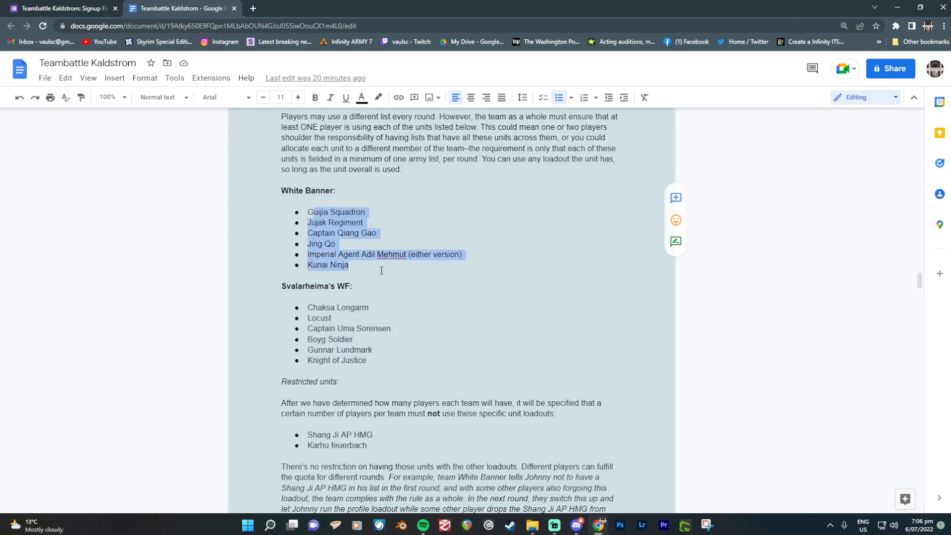
click(374, 385)
Step: Highlight the full restricted units explanation, then its Shang Ji AP HMG entry, and clear the selection
scroll(363, 358, down, 3)
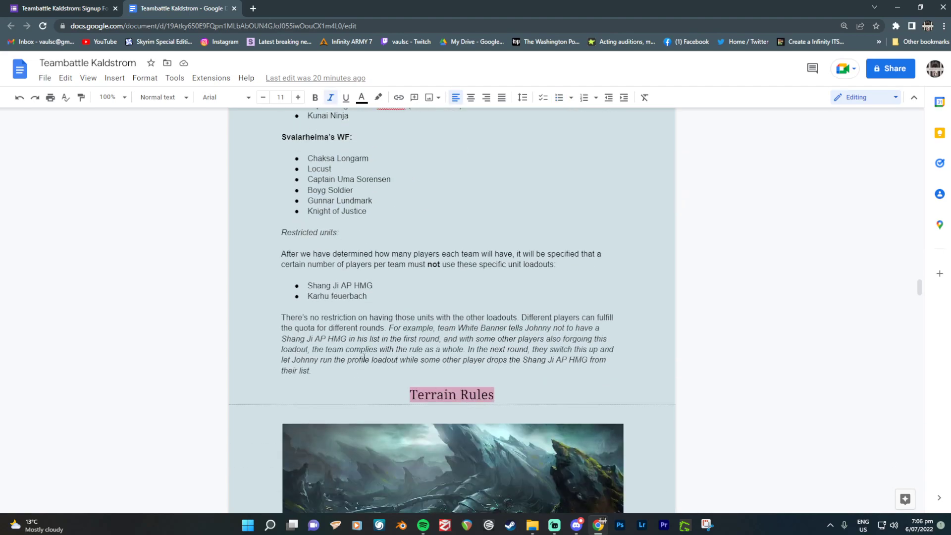
scroll(363, 358, up, 4)
scroll(390, 297, down, 4)
click(372, 264)
drag(284, 253, 311, 371)
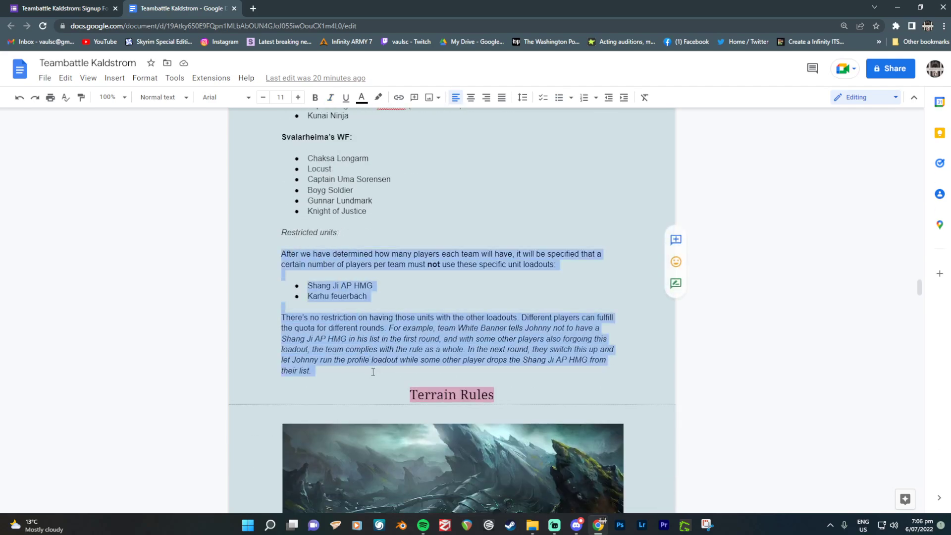
click(420, 267)
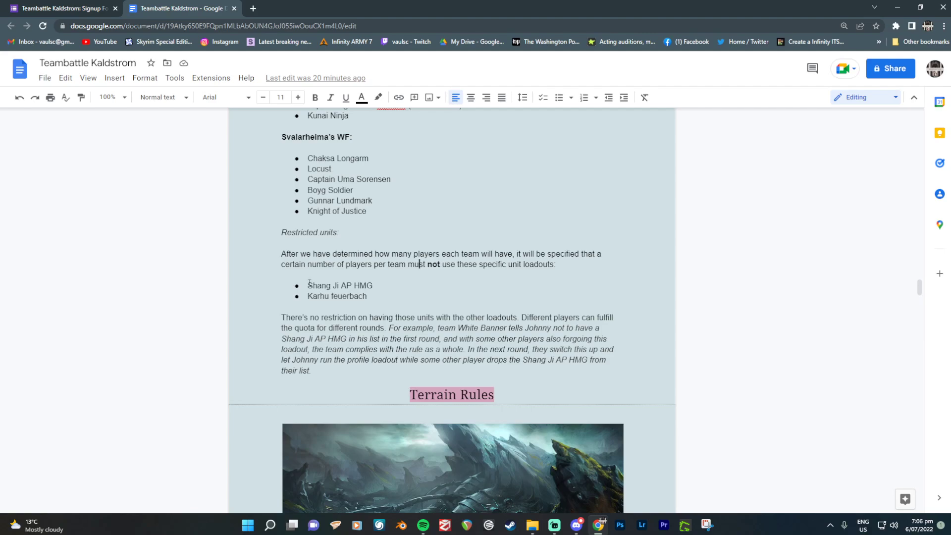
drag(308, 286, 418, 285)
click(369, 296)
Step: Highlight Chaksa Longarm through Captain Uma Sorensen, then the two restricted loadouts, and clear the selection
scroll(501, 285, up, 2)
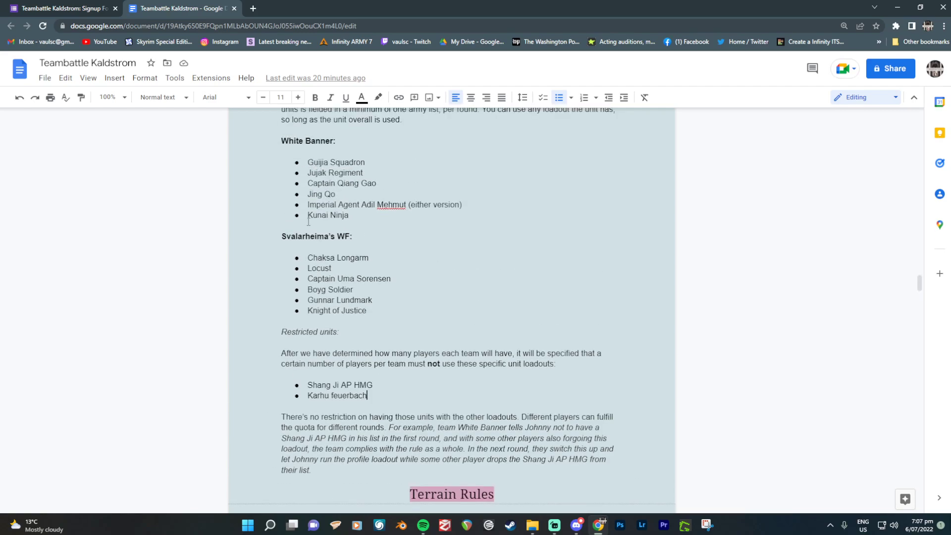
drag(312, 258, 330, 278)
scroll(381, 299, down, 1)
click(384, 276)
scroll(386, 271, down, 2)
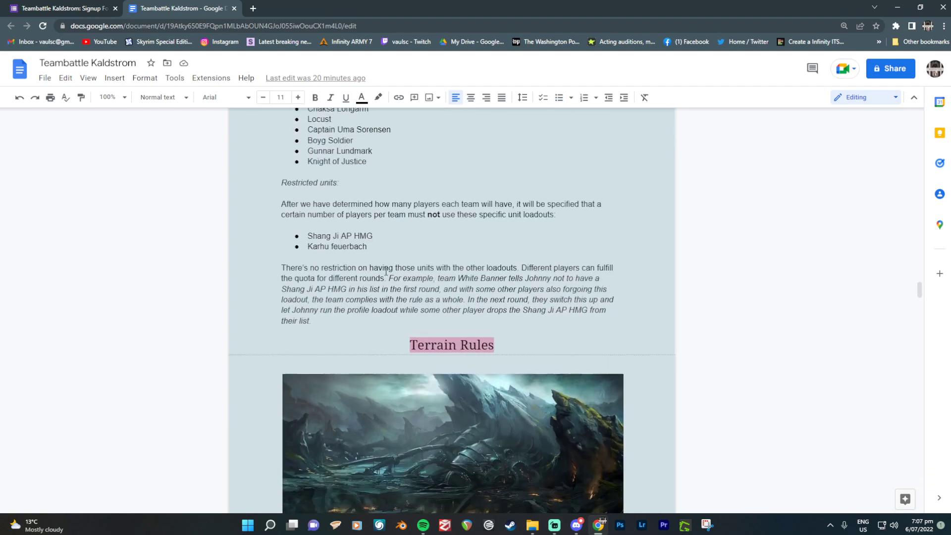
scroll(386, 271, up, 2)
drag(307, 336, 366, 349)
click(396, 312)
Step: Review the unit minimums and restricted units again, highlighting the White Banner units and part of the Shang Ji AP HMG entry
scroll(407, 307, up, 1)
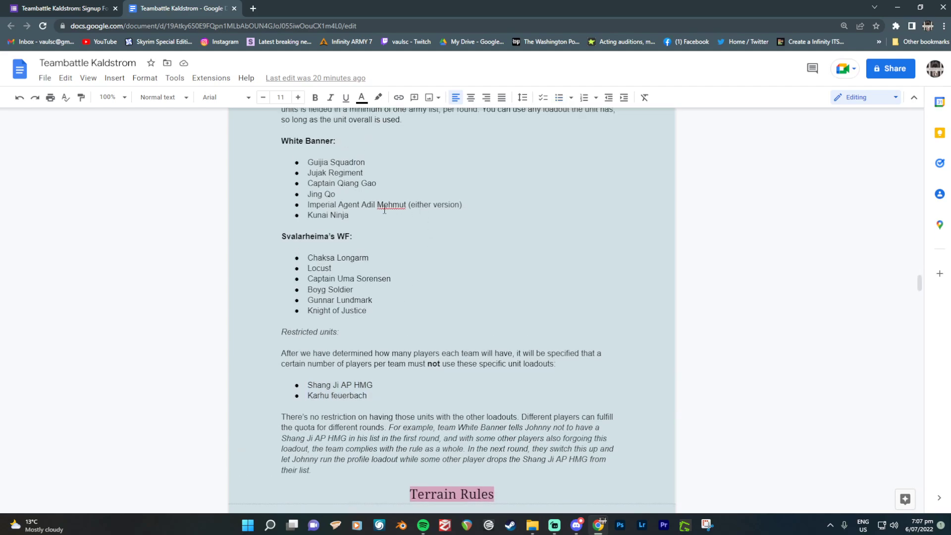
scroll(416, 329, down, 1)
scroll(417, 328, down, 2)
scroll(417, 329, up, 4)
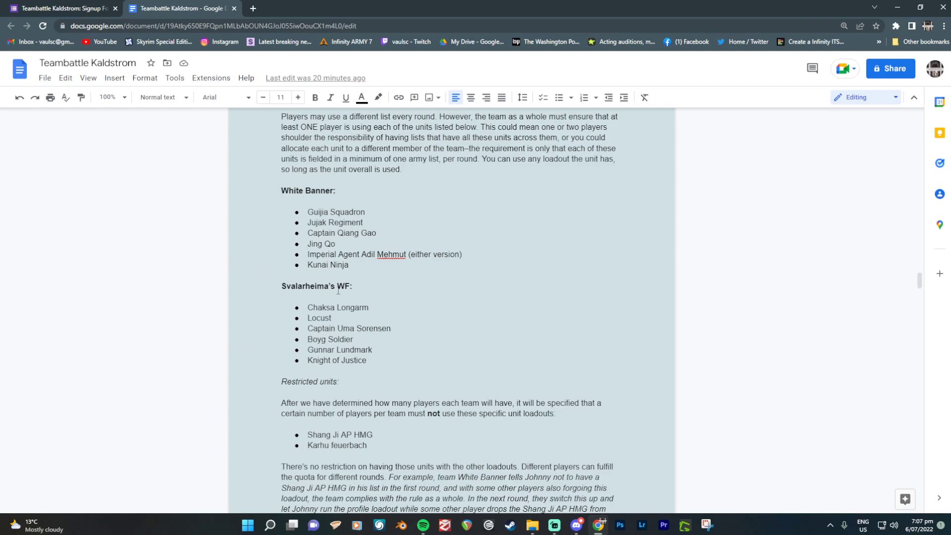
scroll(467, 310, up, 1)
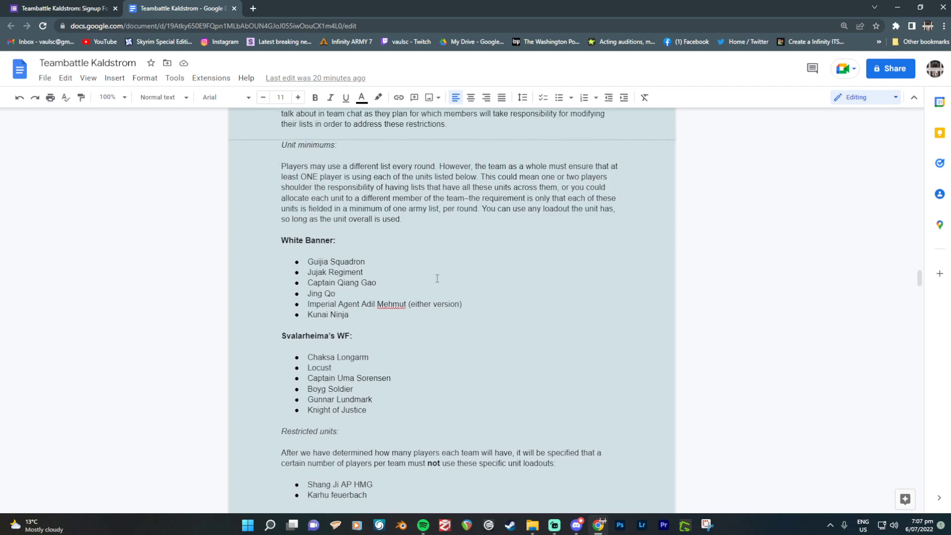
scroll(355, 219, down, 1)
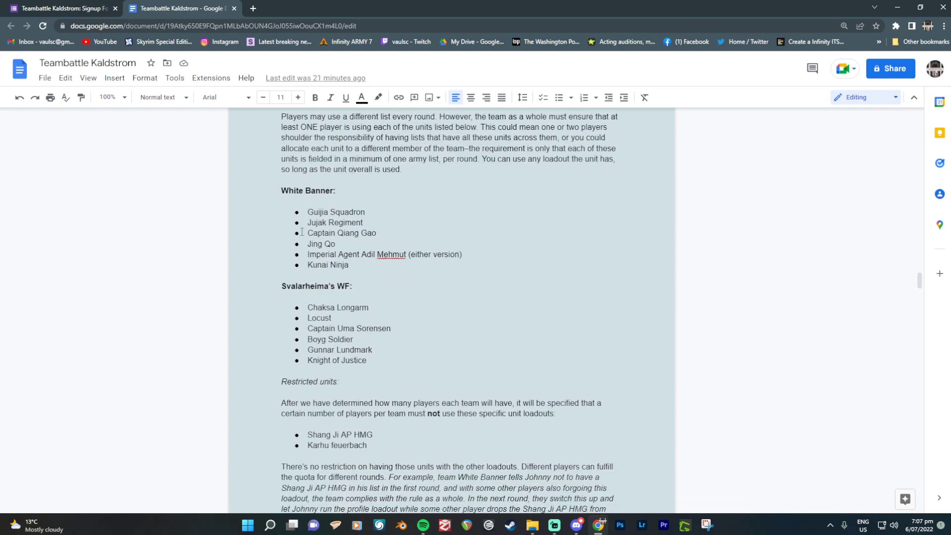
drag(313, 213, 347, 268)
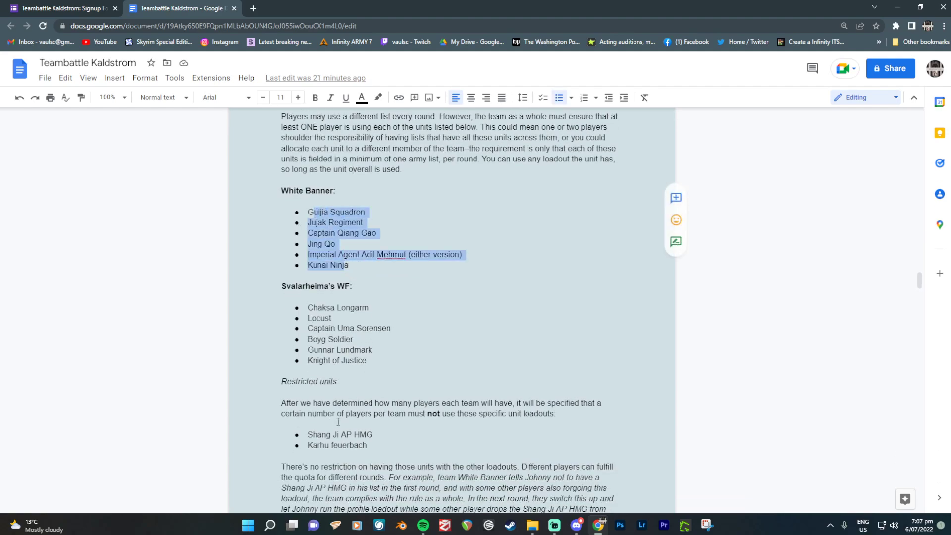
drag(333, 435, 367, 436)
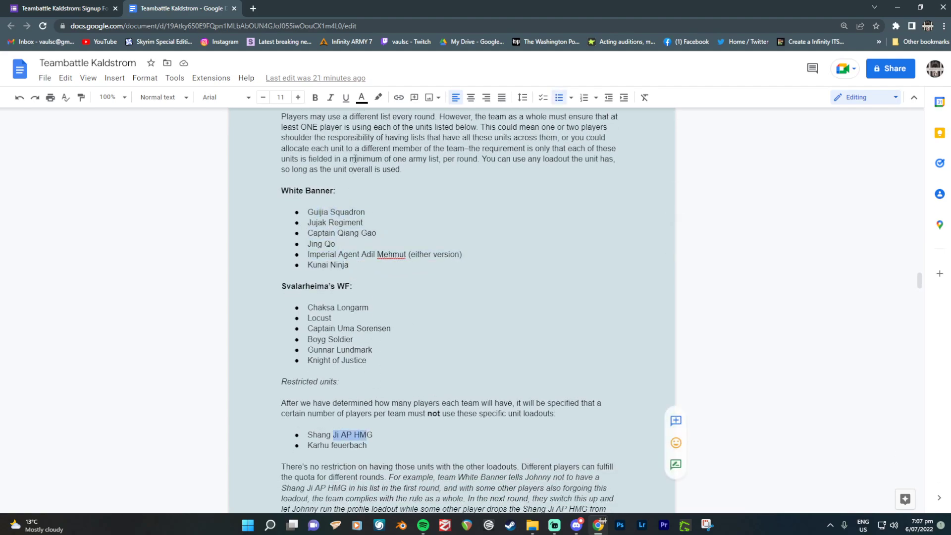
Step: Clear the selection, highlight the restricted Shang Ji AP HMG loadout, deselect it and return to the unit minimums
click(355, 159)
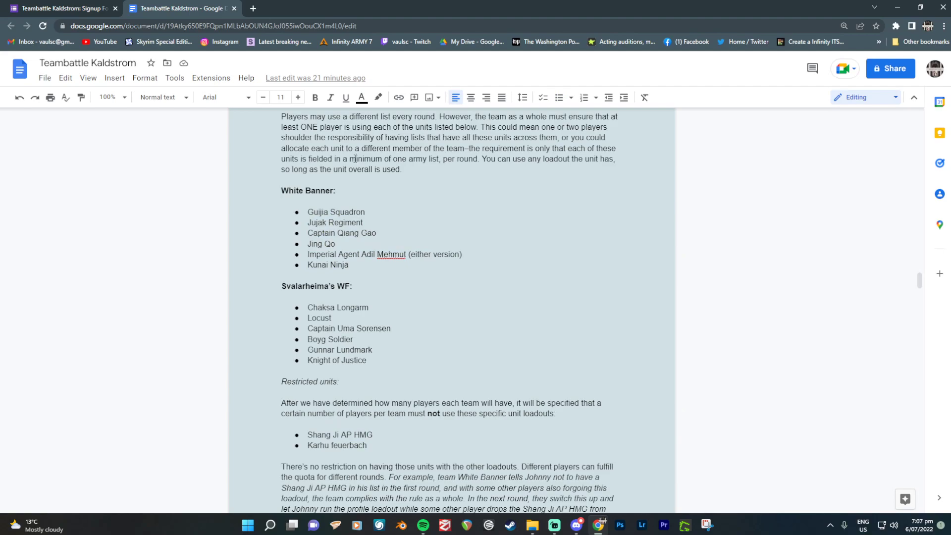
scroll(337, 383, down, 1)
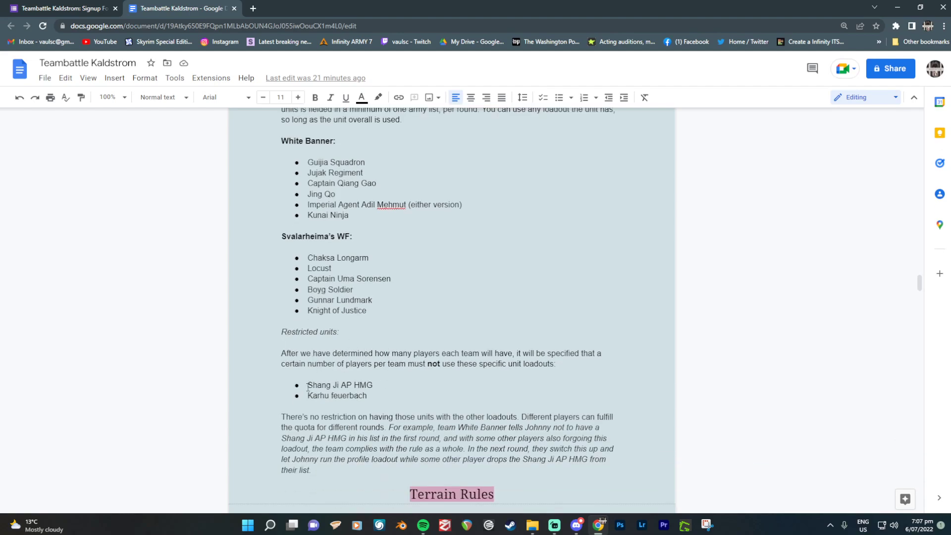
drag(306, 385, 377, 387)
click(395, 363)
scroll(396, 352, up, 4)
scroll(401, 347, down, 3)
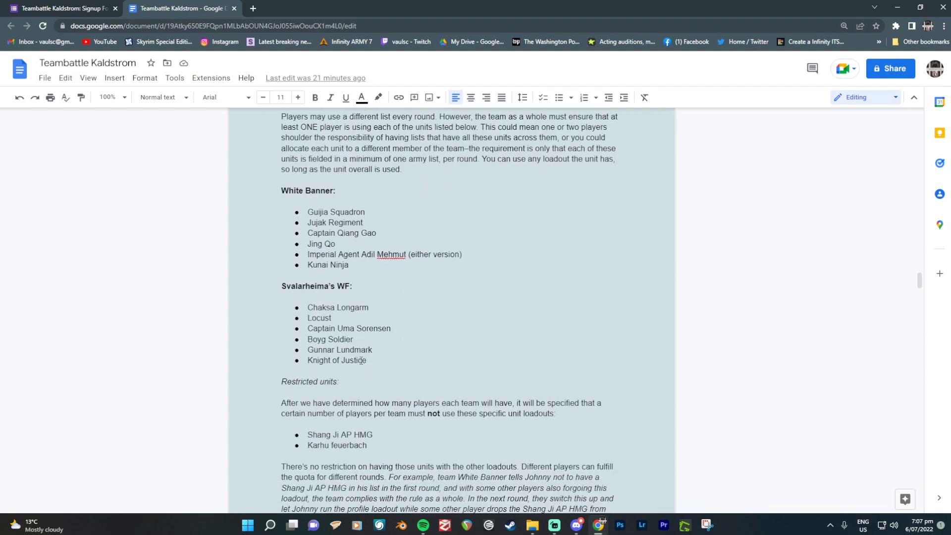
Step: Highlight the White Banner units in turn, from Guijia Squadron, Jujak Regiment and Captain Qiang Gao down to Kunai Ninja
triple_click(311, 212)
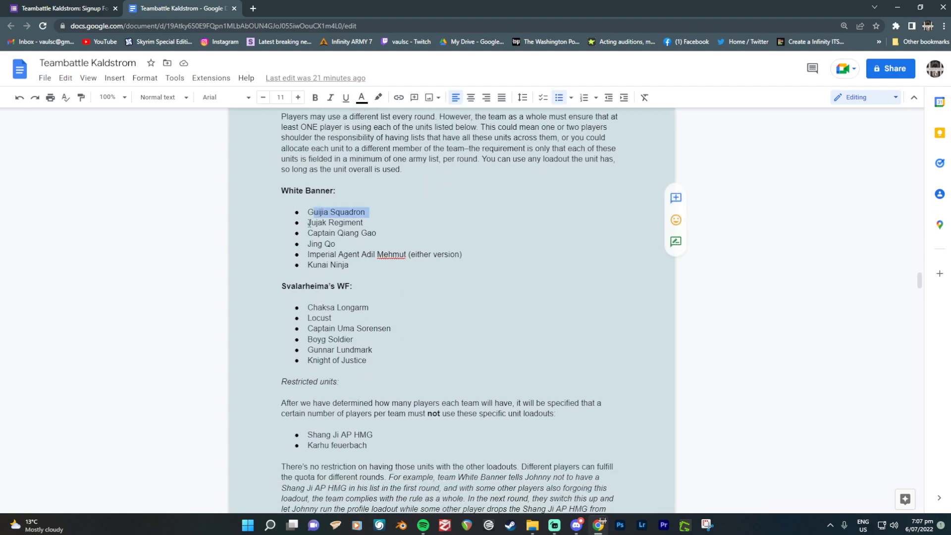
drag(308, 222, 369, 223)
drag(312, 234, 382, 232)
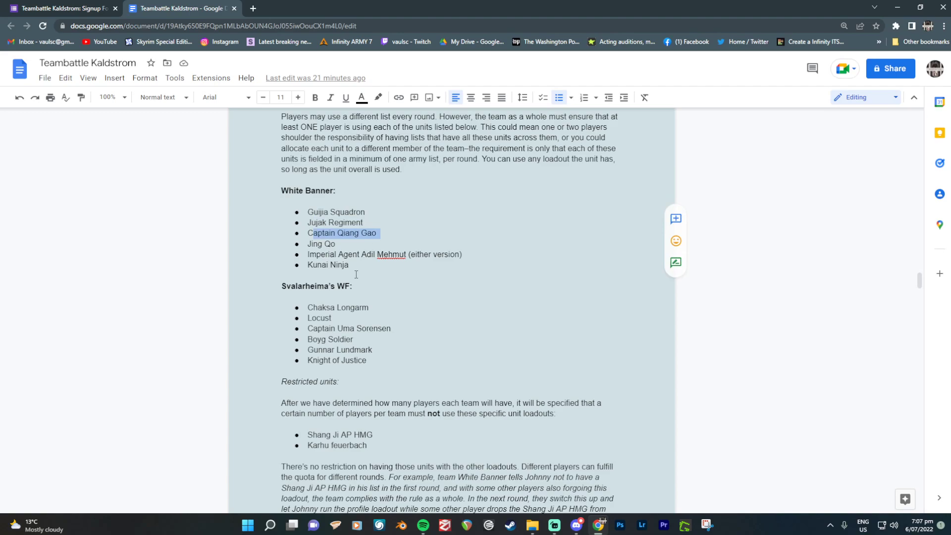
drag(312, 243, 376, 265)
scroll(382, 345, down, 1)
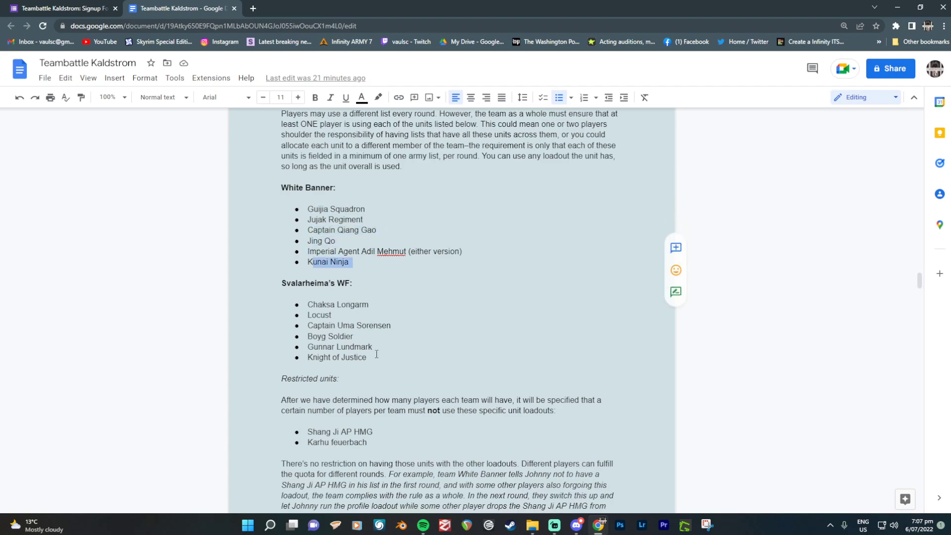
scroll(382, 344, up, 1)
scroll(363, 358, down, 2)
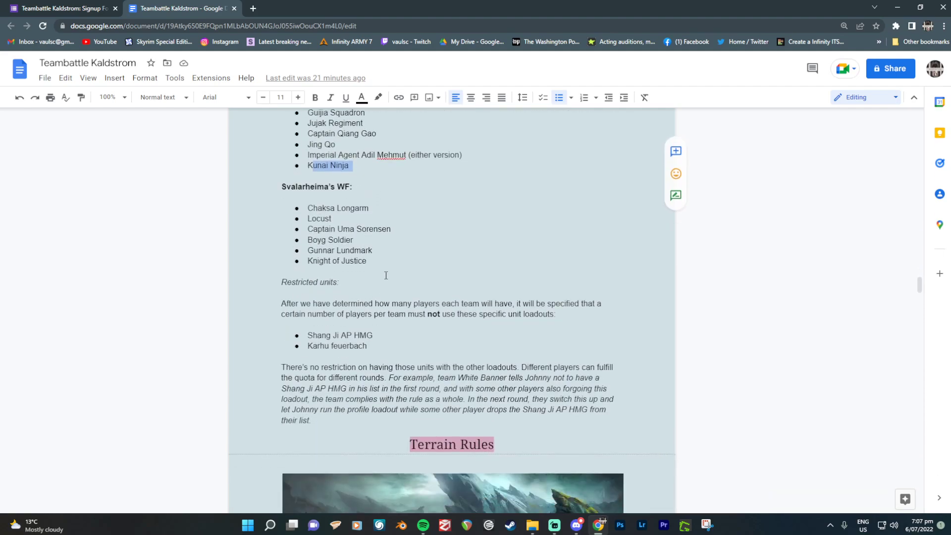
Step: Highlight the full Shang Ji AP HMG entry under the restricted units, then clear the selection
scroll(260, 350, up, 1)
drag(307, 386, 377, 386)
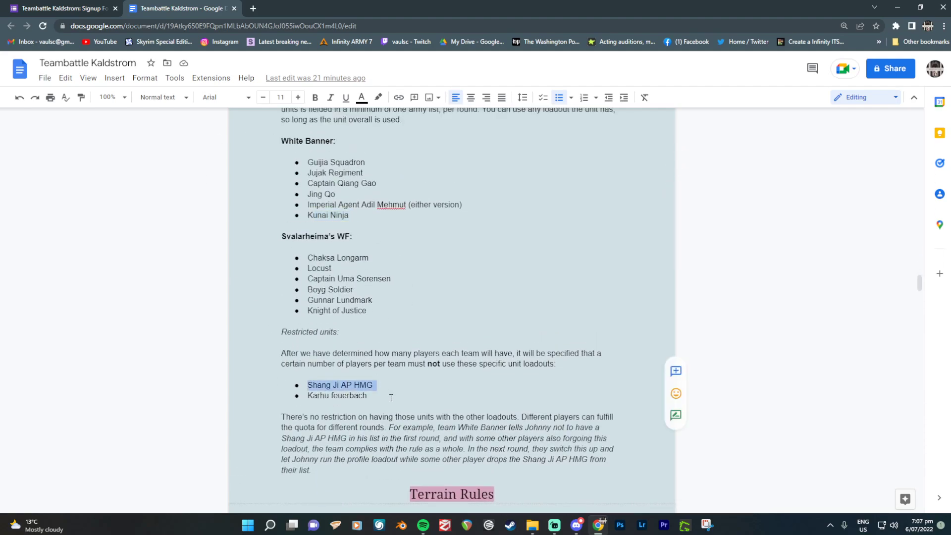
scroll(332, 319, up, 1)
scroll(332, 319, down, 2)
click(341, 316)
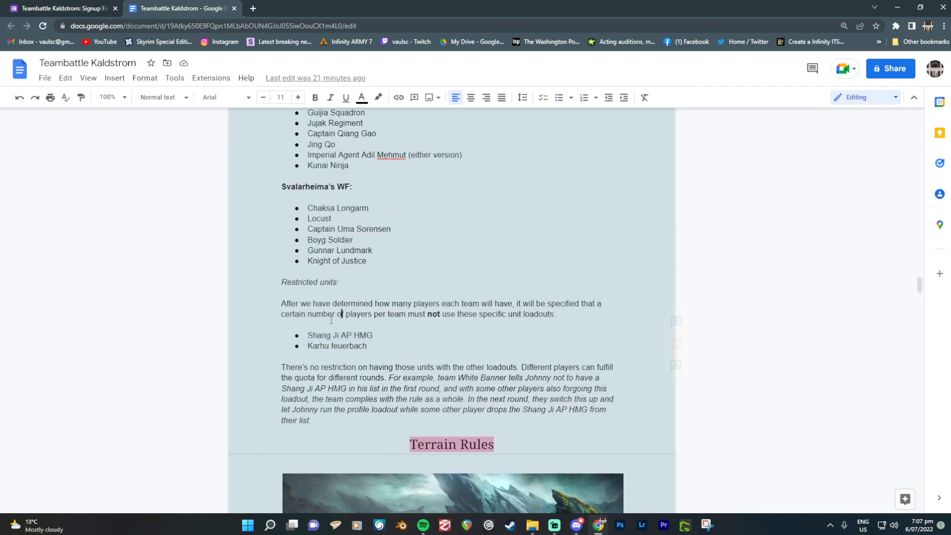
Step: Highlight Shang Ji AP HMG once more, deselect it and review the unit minimums alongside the restricted units
drag(312, 335, 404, 331)
click(411, 328)
scroll(406, 311, up, 2)
scroll(408, 314, down, 2)
scroll(397, 302, up, 3)
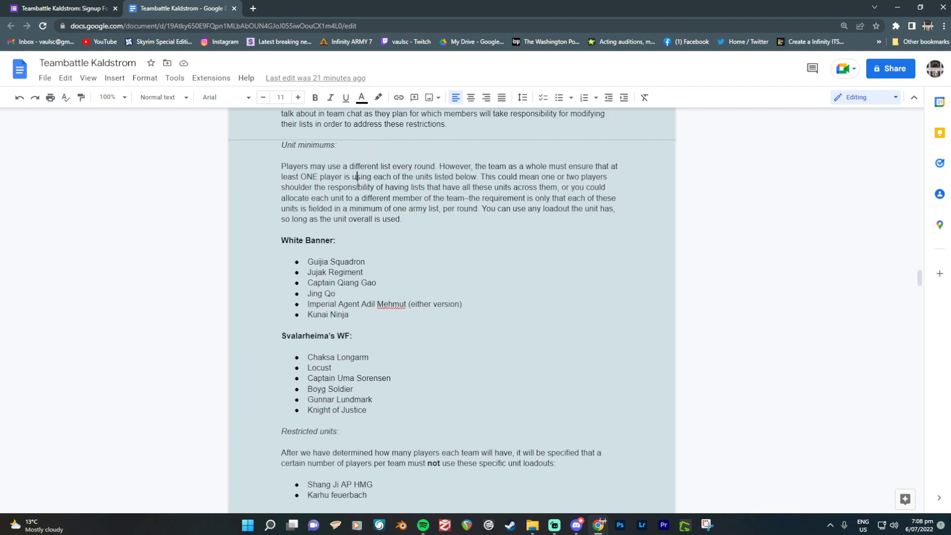
scroll(406, 270, down, 2)
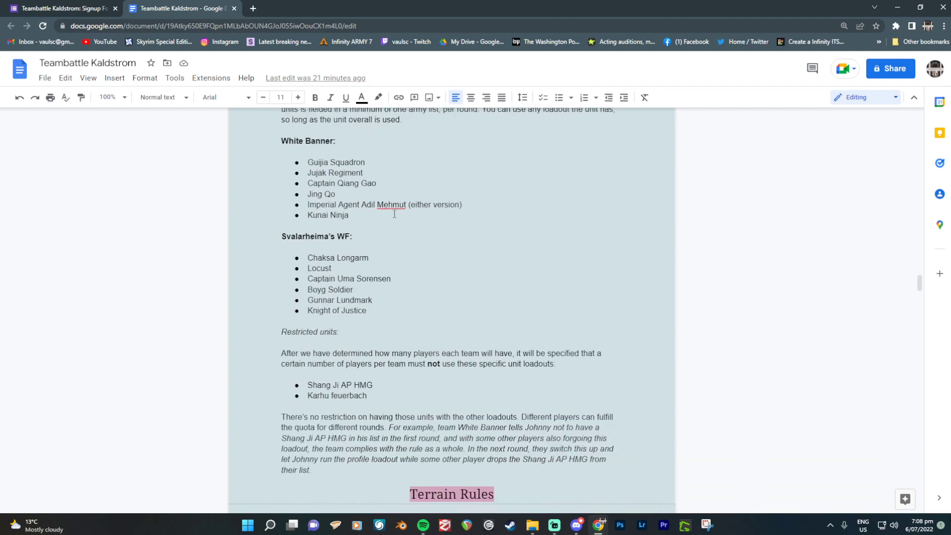
Step: Skim the Terrain Rules, covering building movement, LOF through Buildings, Stairs, Elevators and Roofs with their example images
scroll(518, 334, down, 3)
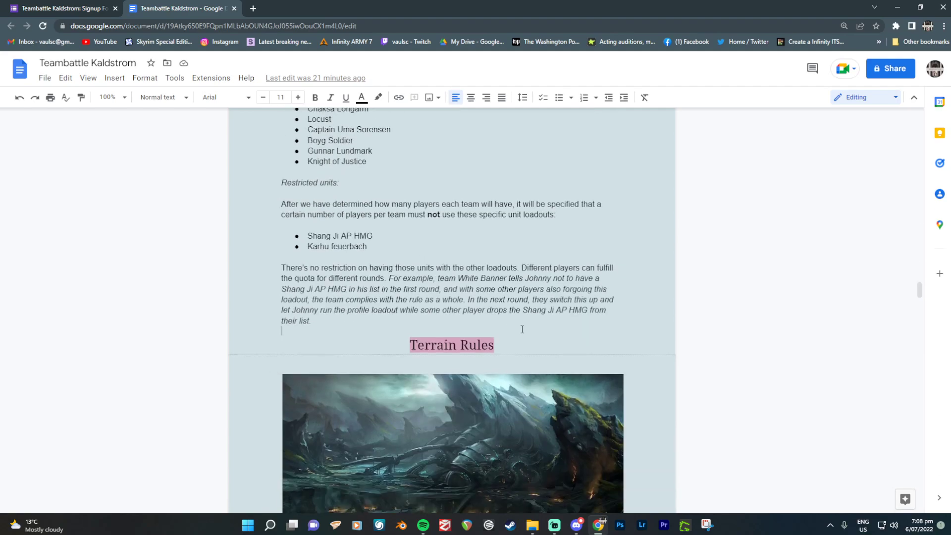
scroll(522, 330, down, 14)
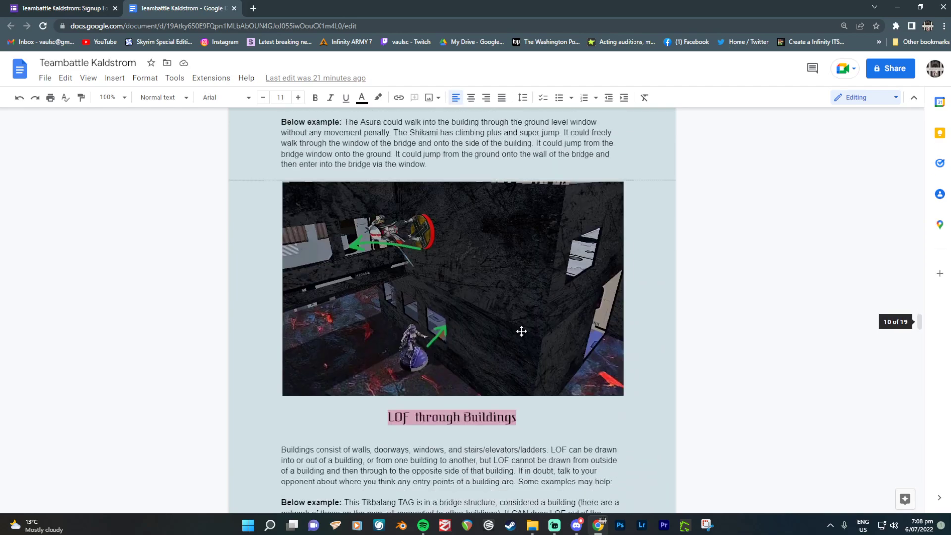
scroll(521, 331, down, 12)
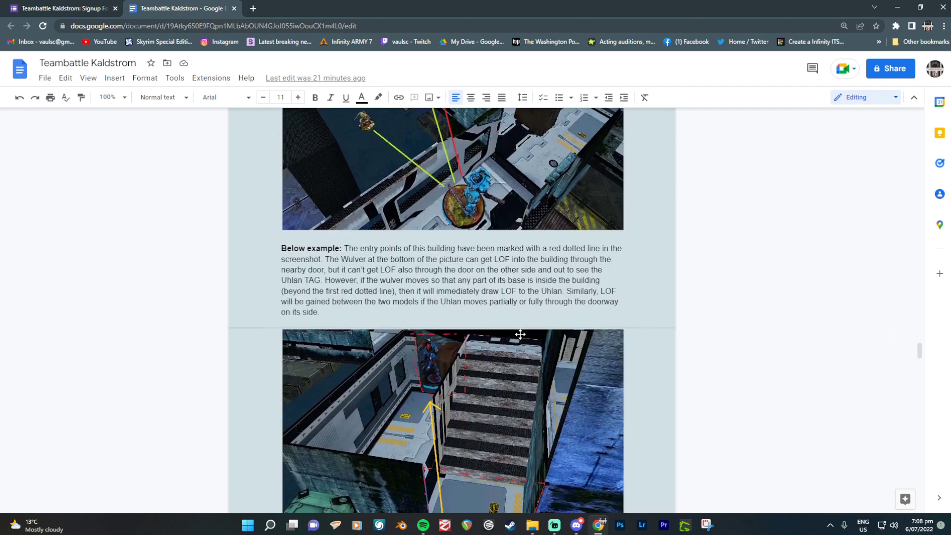
scroll(520, 334, down, 13)
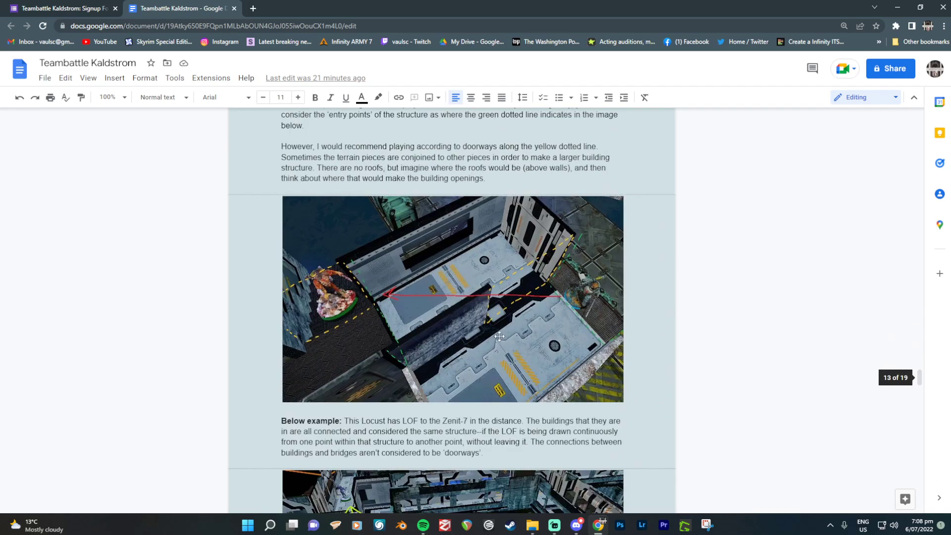
scroll(497, 328, down, 10)
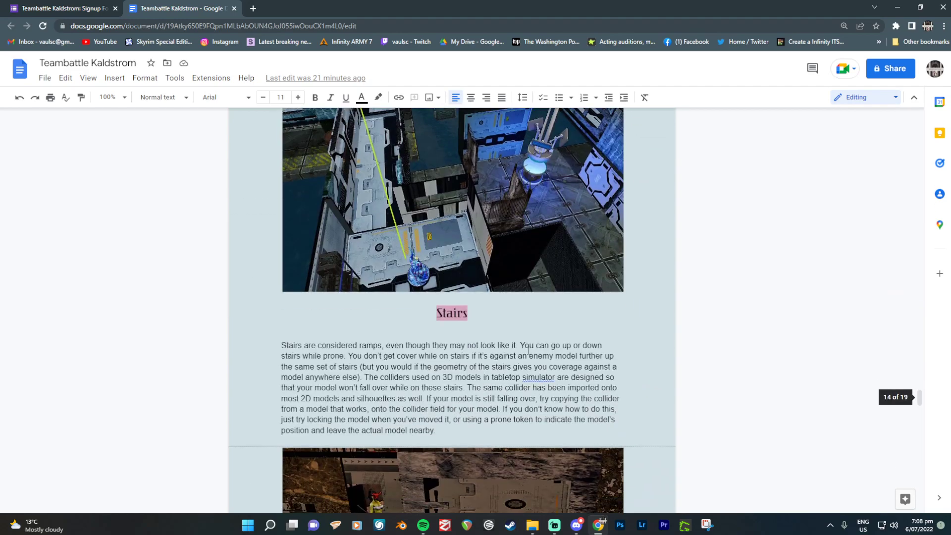
scroll(524, 366, down, 9)
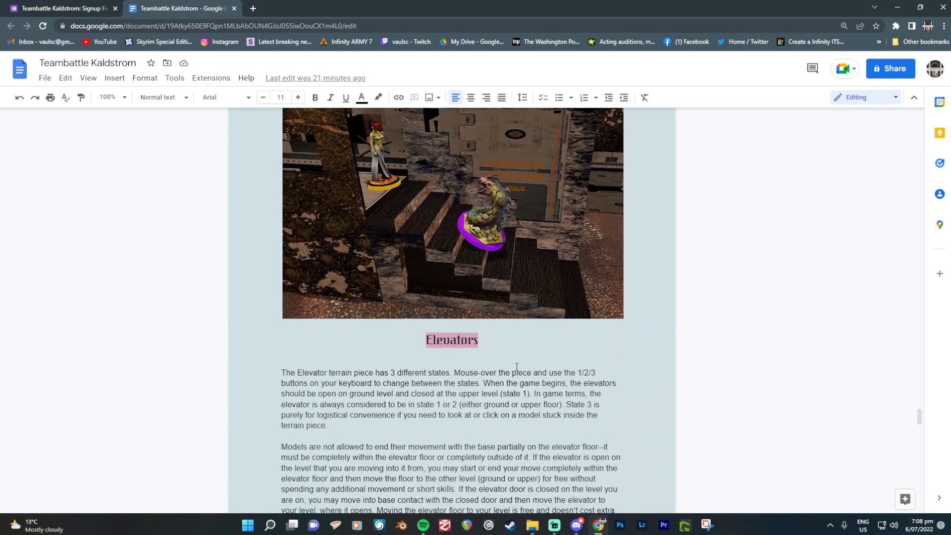
scroll(517, 366, down, 7)
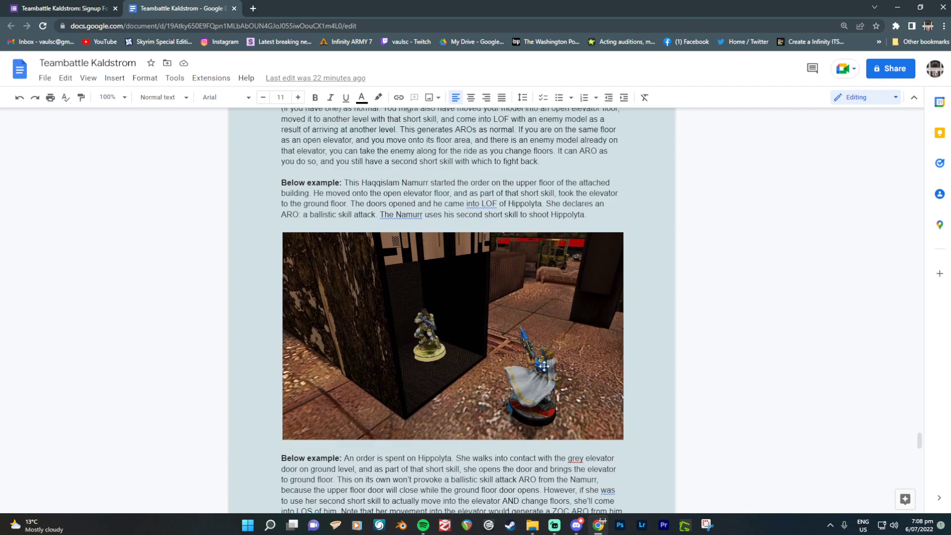
scroll(432, 158, up, 8)
scroll(432, 157, down, 20)
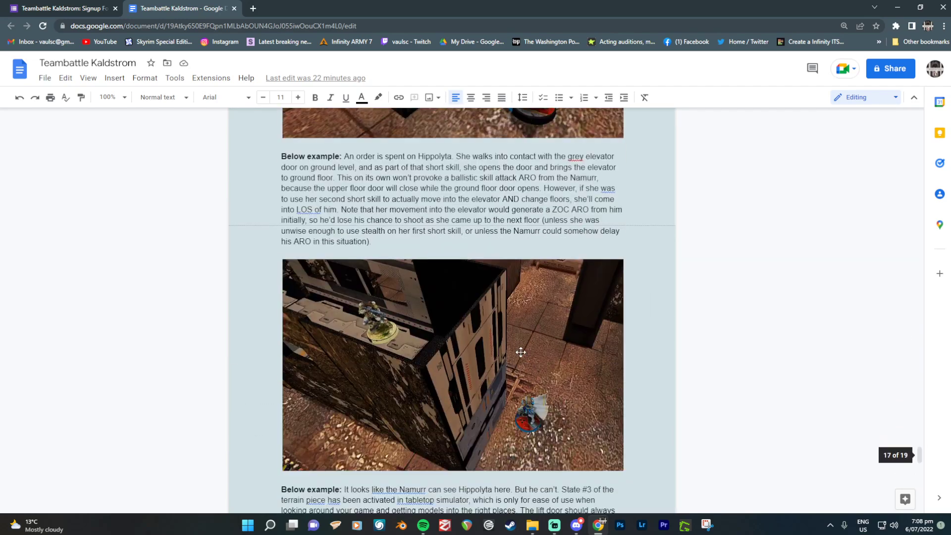
scroll(522, 351, down, 15)
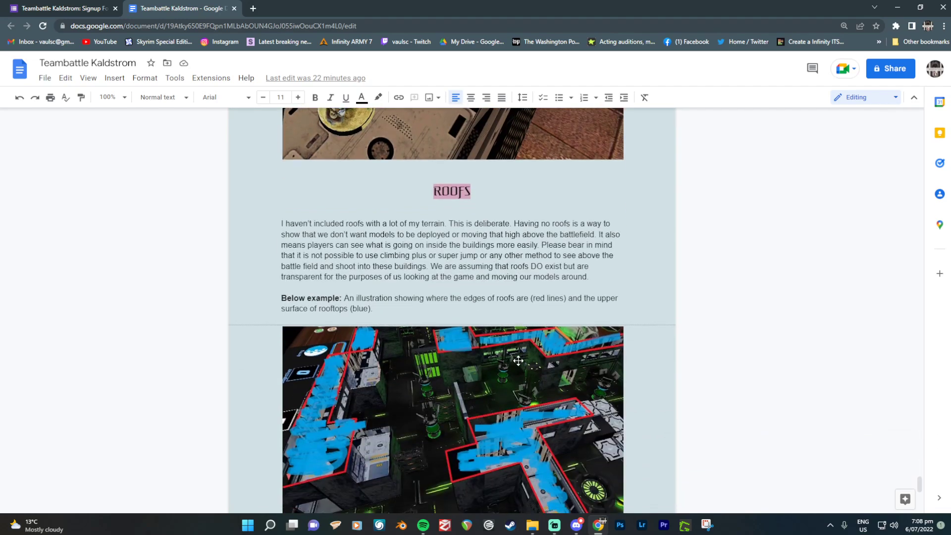